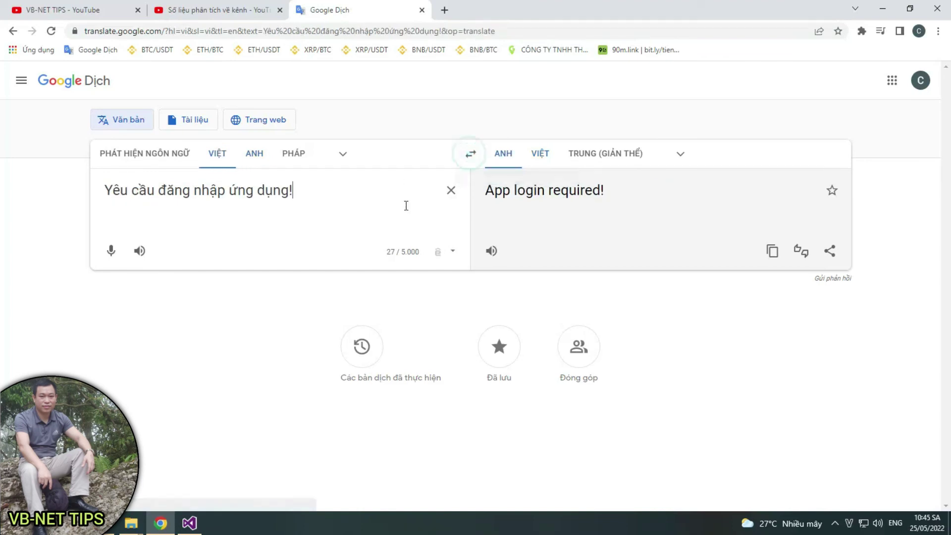
- Copy the translation "App login required!" and paste it as the MsgBox text in the Load code of frmdktk.vb in Visual Studio
{"action": "left_click", "coordinate": [771, 251]}
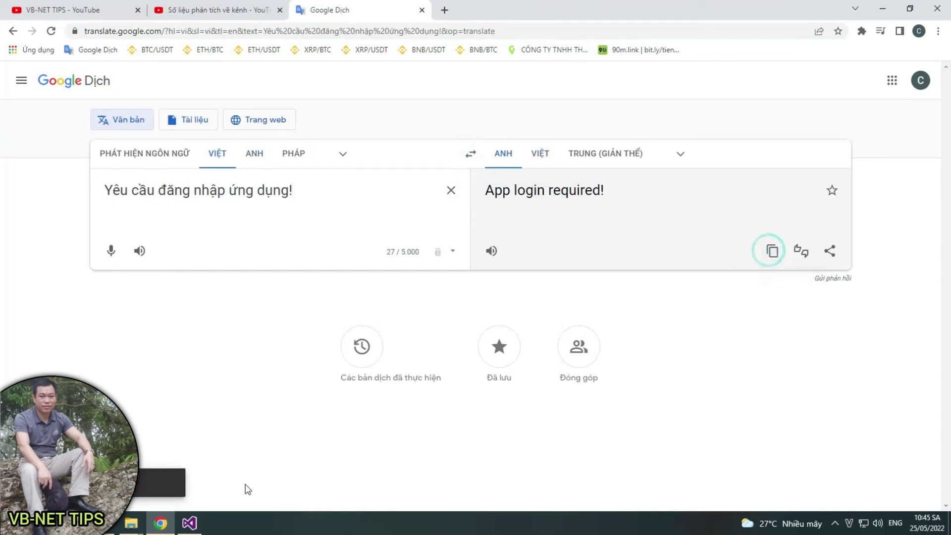
{"action": "left_click", "coordinate": [189, 523]}
{"action": "key", "text": "ctrl+v"}
{"action": "left_click", "coordinate": [307, 243]}
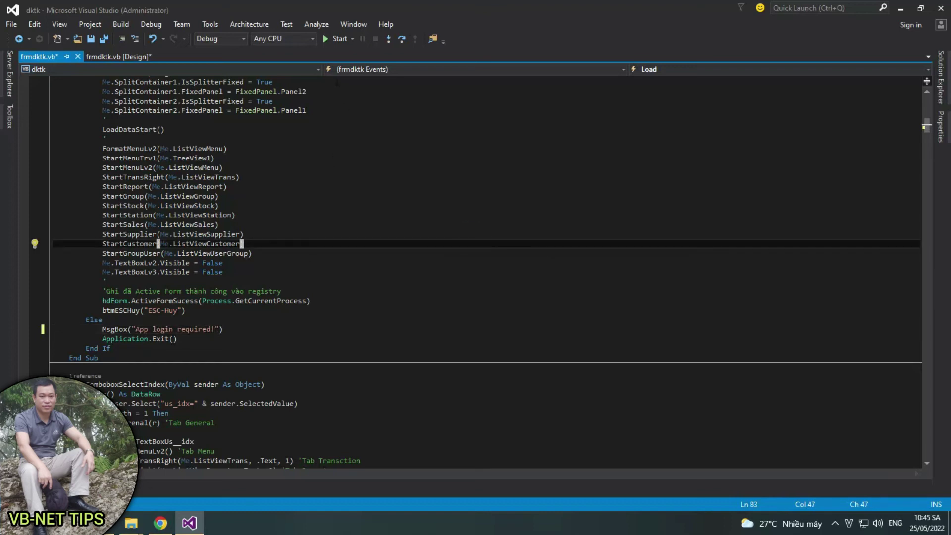
- Run the dktk project to test the login-required message, dismiss it and return to the code
{"action": "key", "text": "F5"}
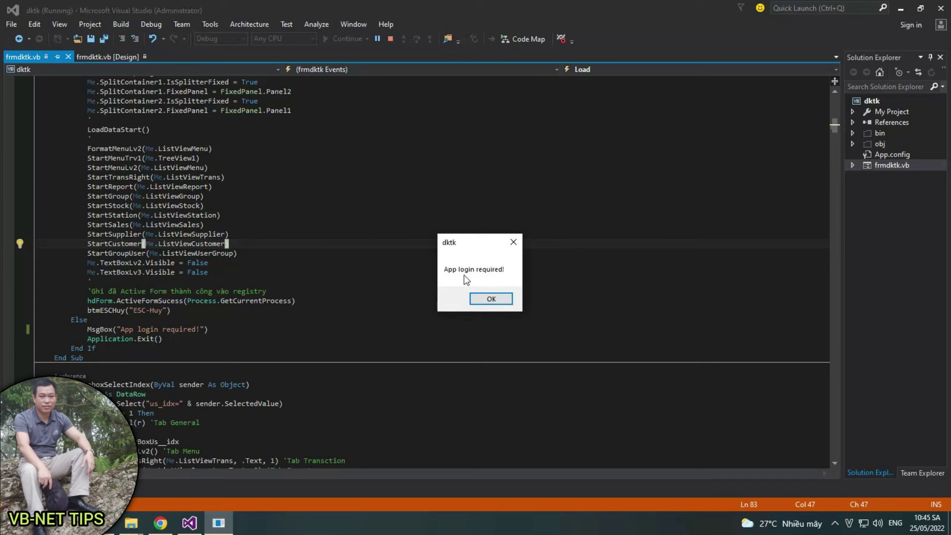
{"action": "left_click", "coordinate": [492, 299]}
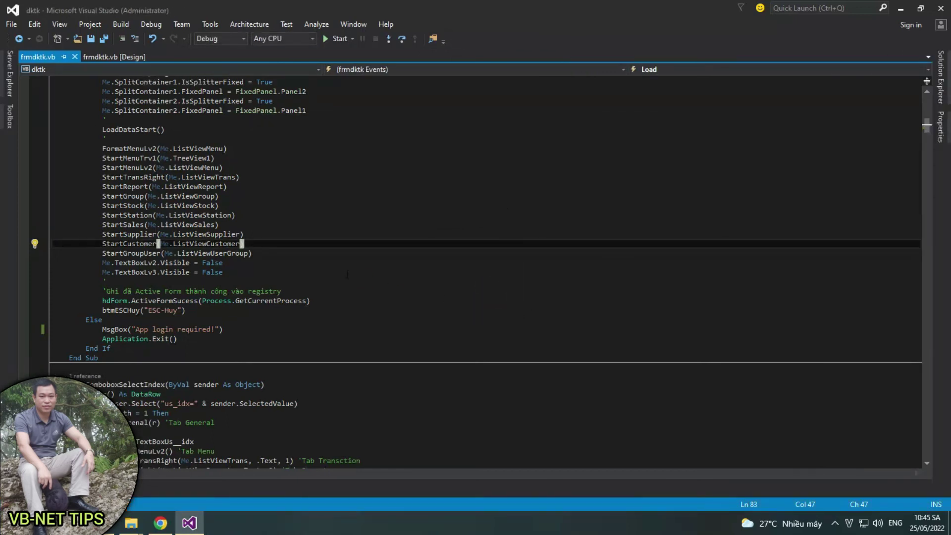
{"action": "left_click", "coordinate": [350, 275]}
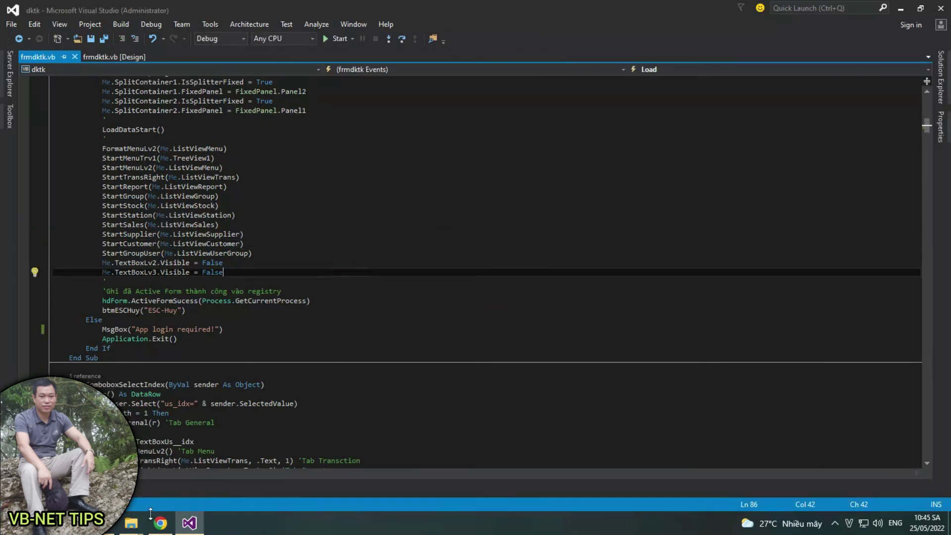
- Switch to the HDMart test folder, launch HDM.exe and log in, leaving HDM running minimized behind Visual Studio
{"action": "mouse_move", "coordinate": [132, 530]}
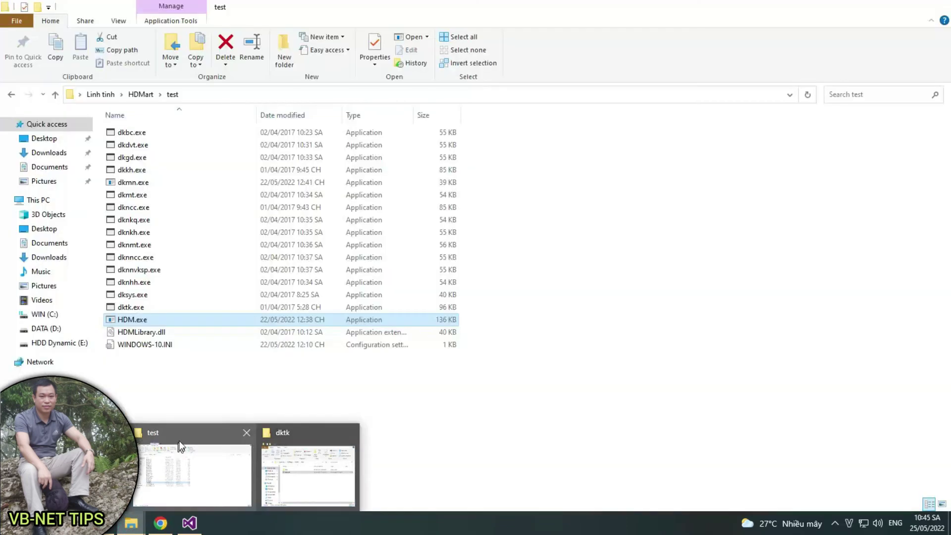
{"action": "left_click", "coordinate": [179, 440]}
{"action": "double_click", "coordinate": [136, 318]}
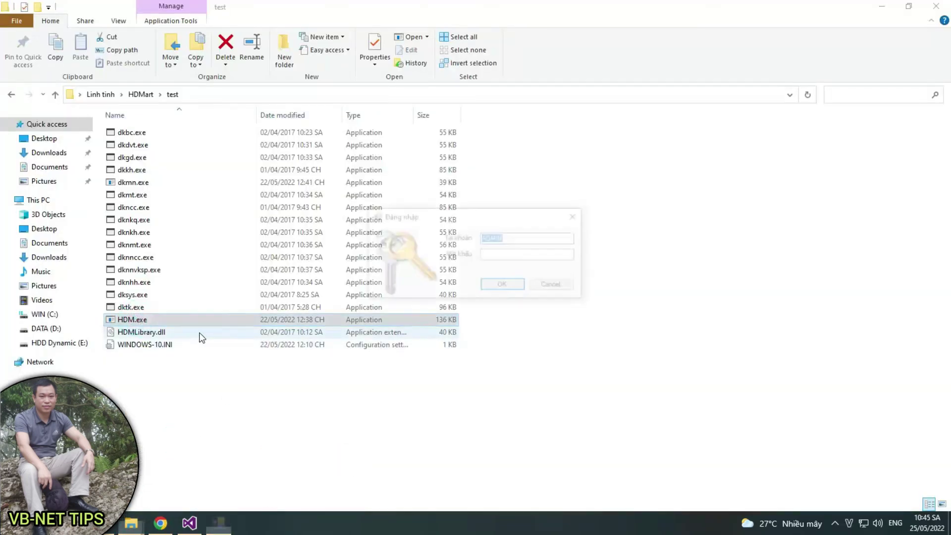
{"action": "left_click", "coordinate": [492, 289]}
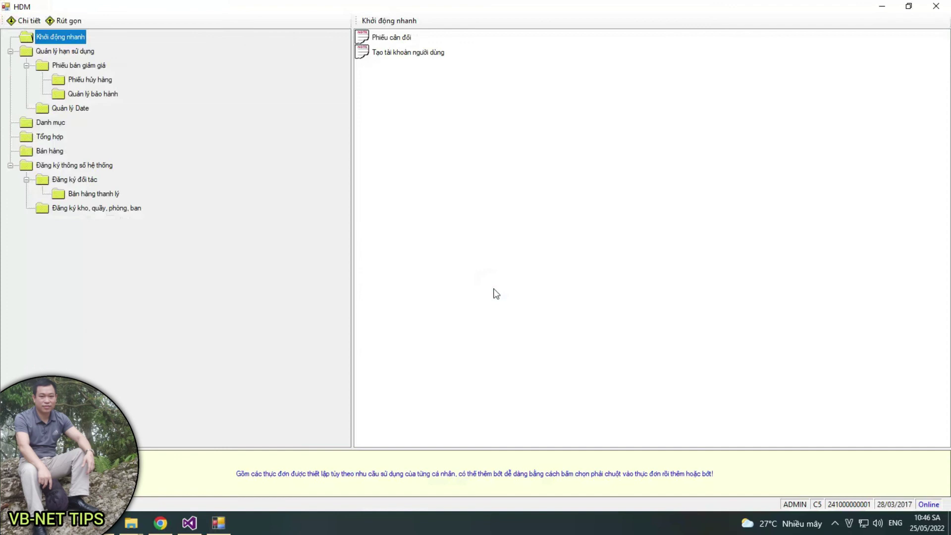
{"action": "left_click", "coordinate": [881, 6]}
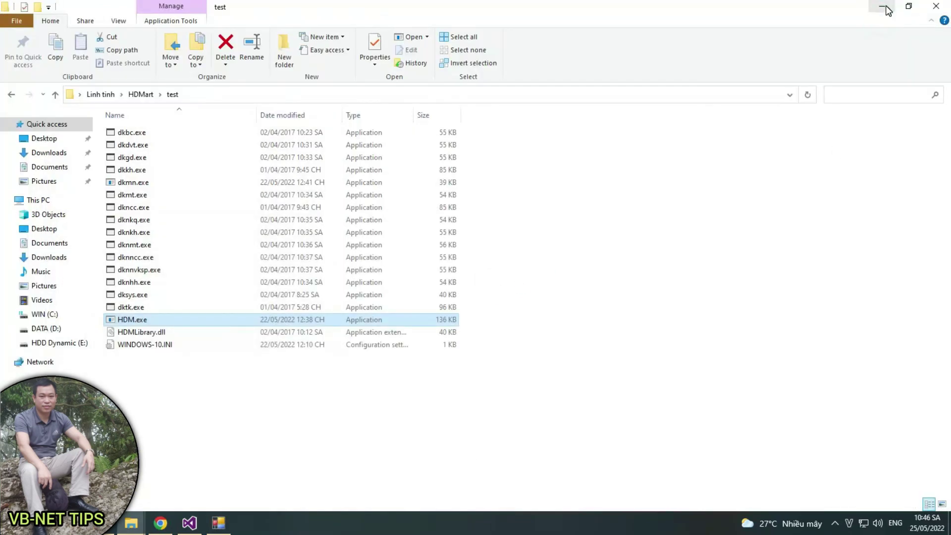
{"action": "left_click", "coordinate": [884, 8]}
- Debug the dktk project with HDM logged in, cancel the HDMLibrary.vb source search and stop debugging at the exception
{"action": "left_click", "coordinate": [340, 39]}
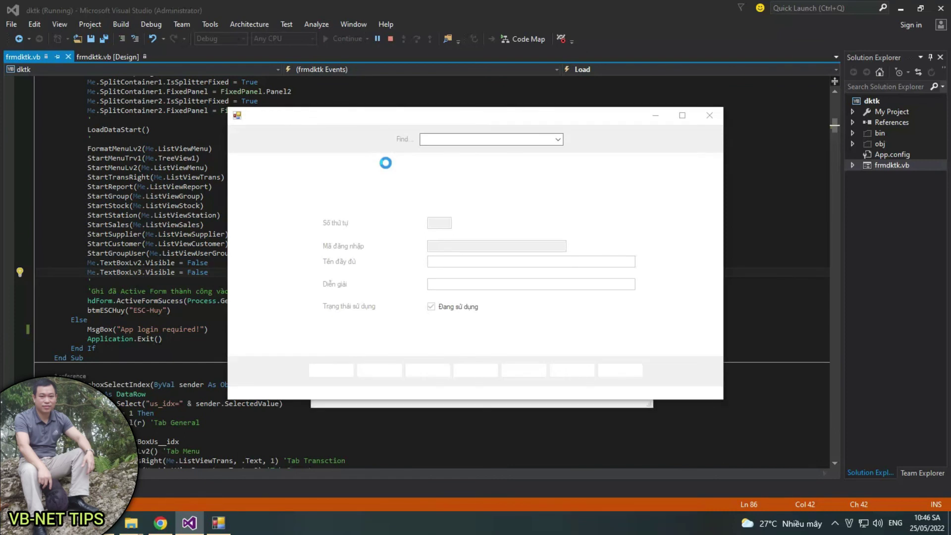
{"action": "left_click", "coordinate": [390, 406]}
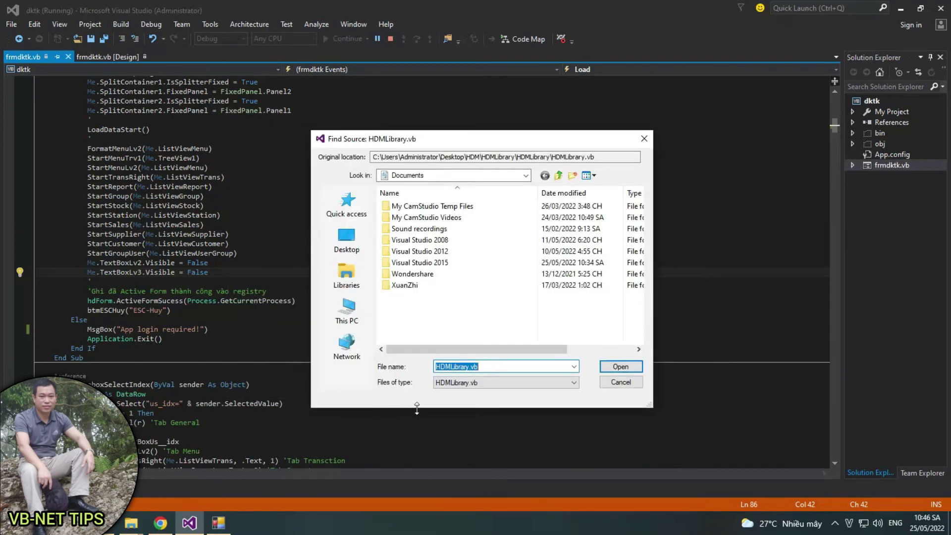
{"action": "left_click", "coordinate": [486, 367]}
{"action": "left_click", "coordinate": [487, 385]}
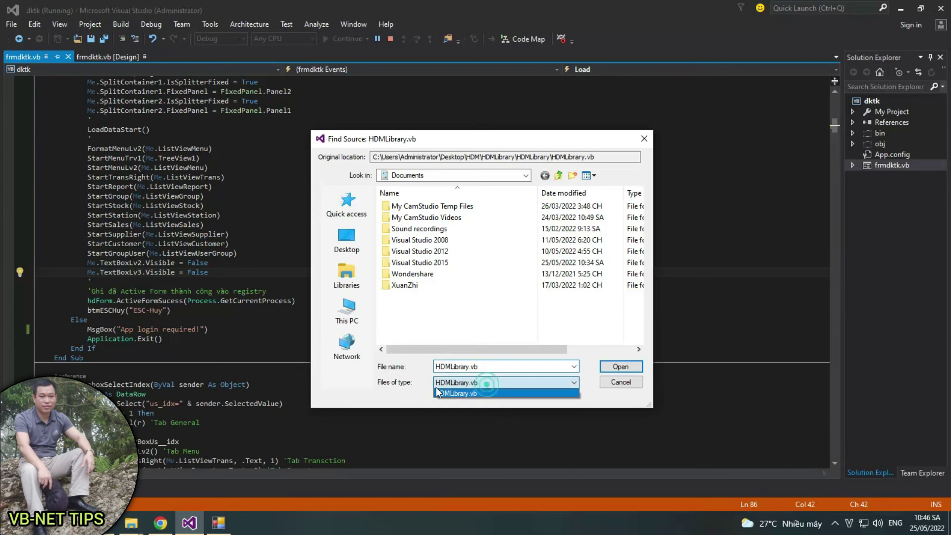
{"action": "left_click", "coordinate": [464, 393]}
{"action": "left_click", "coordinate": [621, 381]}
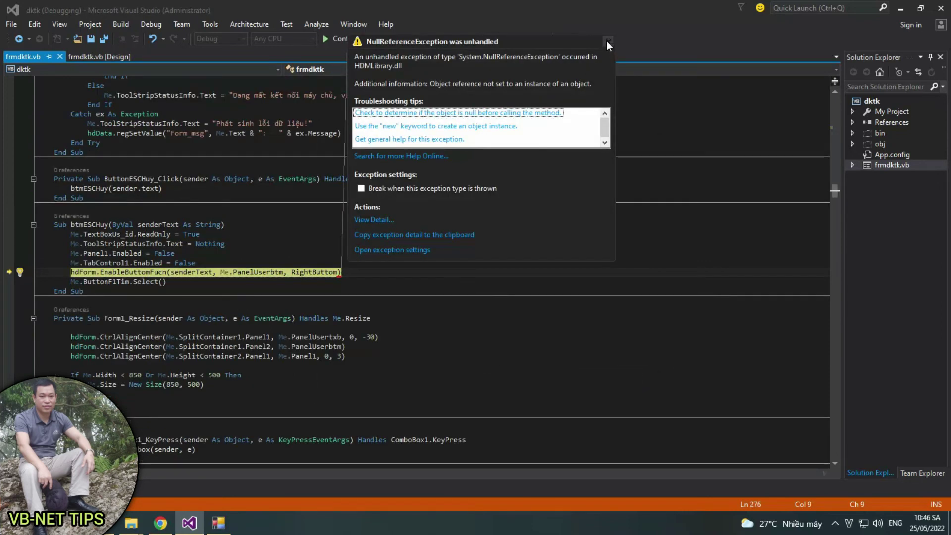
{"action": "left_click", "coordinate": [607, 41]}
{"action": "left_click", "coordinate": [390, 39]}
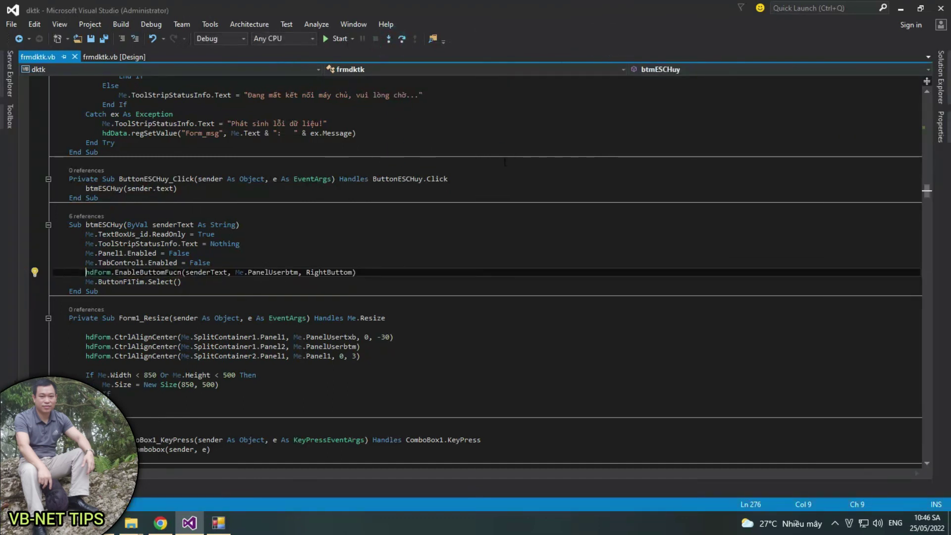
- Close Visual Studio and copy dktk.exe from the dktk project's bin\Debug folder
{"action": "left_click", "coordinate": [941, 8]}
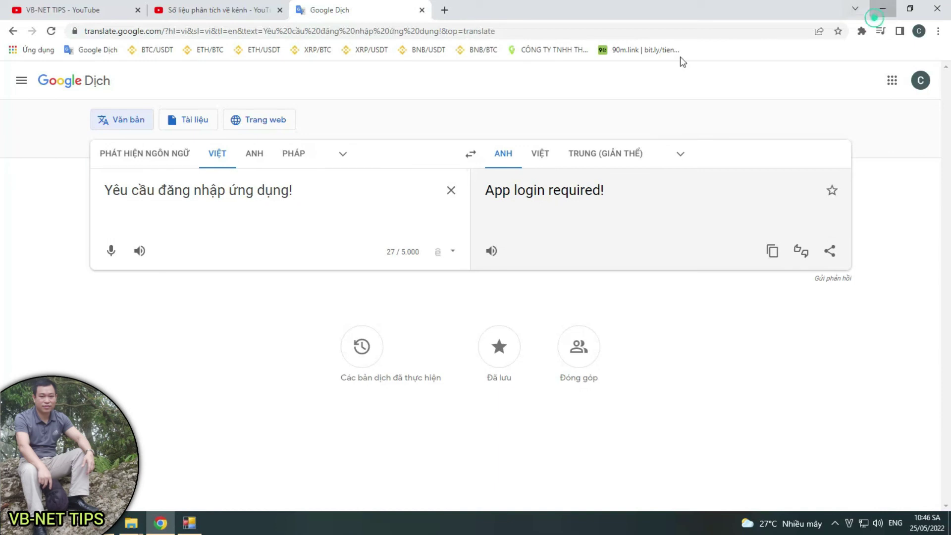
{"action": "left_click", "coordinate": [882, 9]}
{"action": "double_click", "coordinate": [611, 163]}
{"action": "double_click", "coordinate": [611, 164]}
{"action": "double_click", "coordinate": [612, 163]}
{"action": "left_click", "coordinate": [611, 164]}
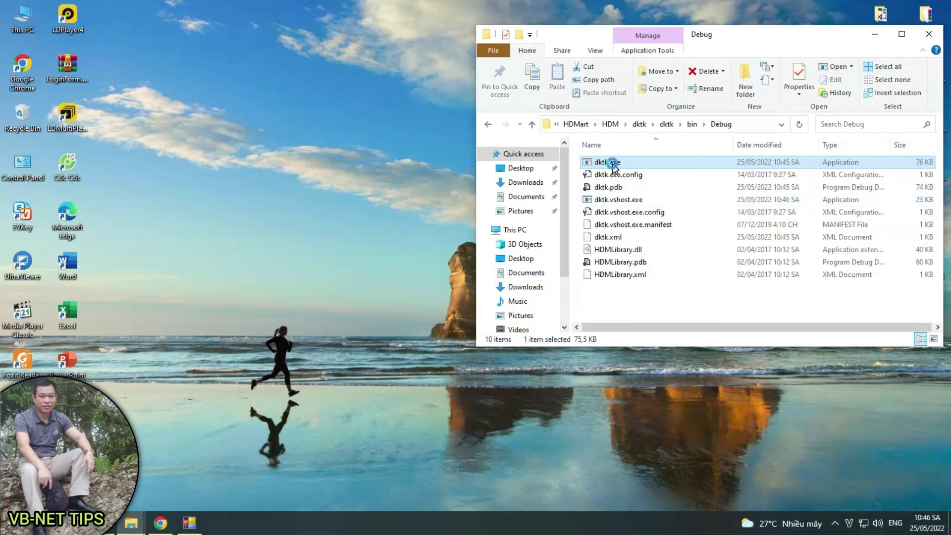
{"action": "right_click", "coordinate": [612, 164]}
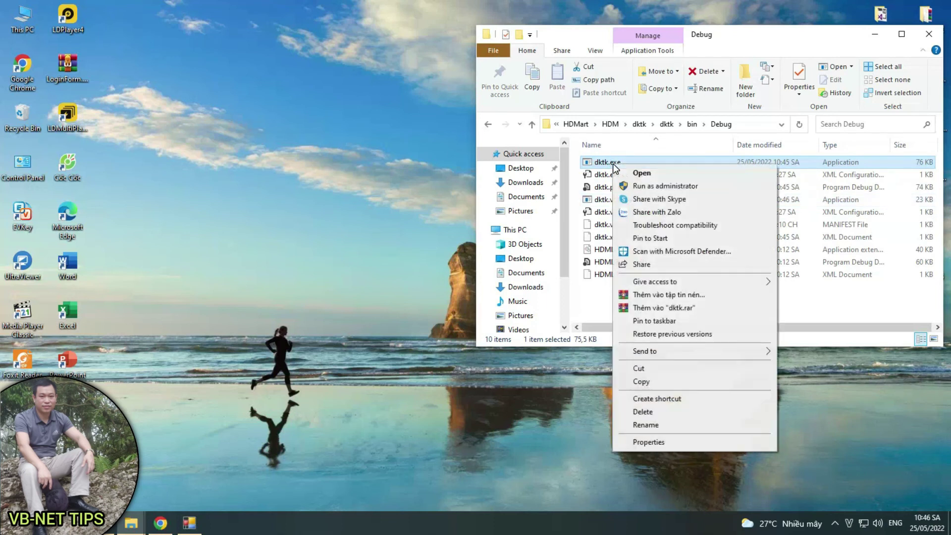
{"action": "left_click", "coordinate": [647, 383]}
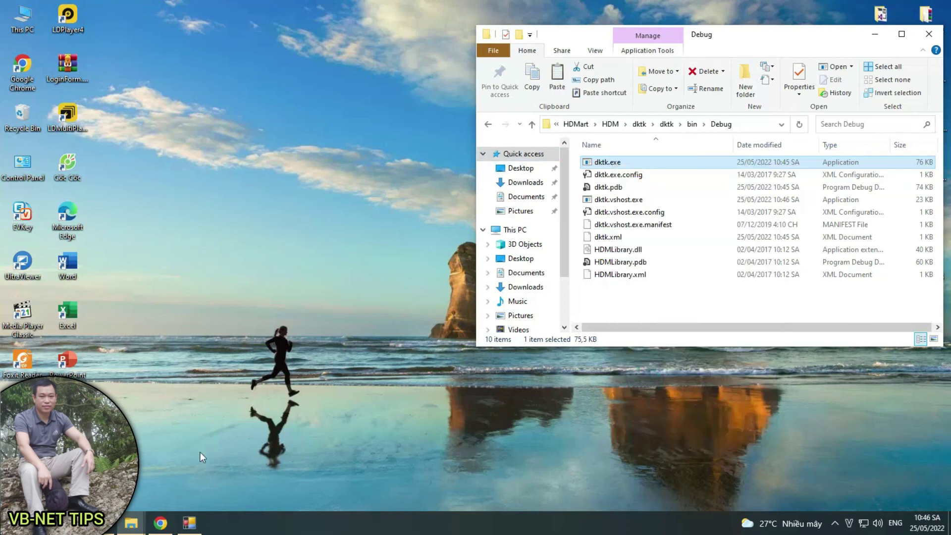
- Switch to the HDMart test folder, select dktk.exe and try to launch HDM.exe again
{"action": "left_click", "coordinate": [130, 522]}
{"action": "left_click", "coordinate": [172, 439]}
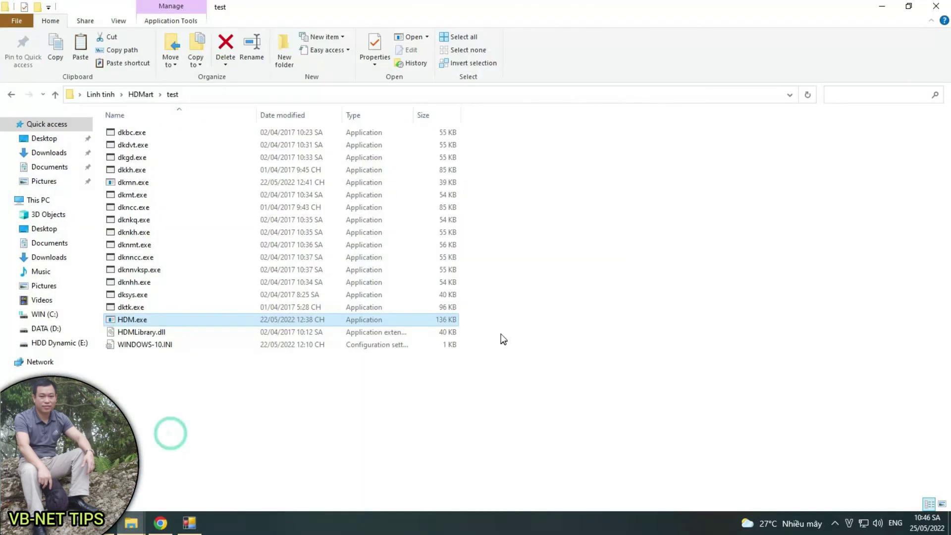
{"action": "left_click", "coordinate": [138, 307]}
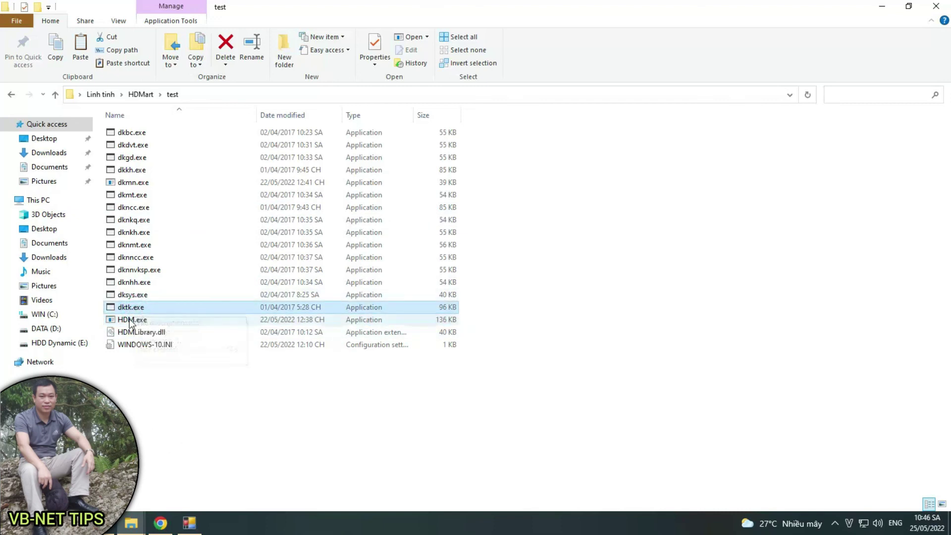
{"action": "double_click", "coordinate": [128, 320]}
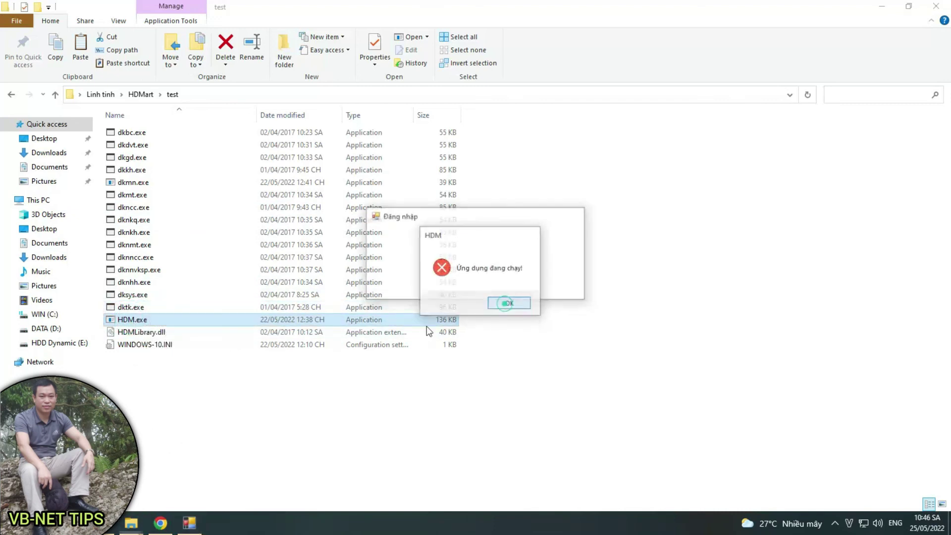
{"action": "left_click", "coordinate": [509, 303]}
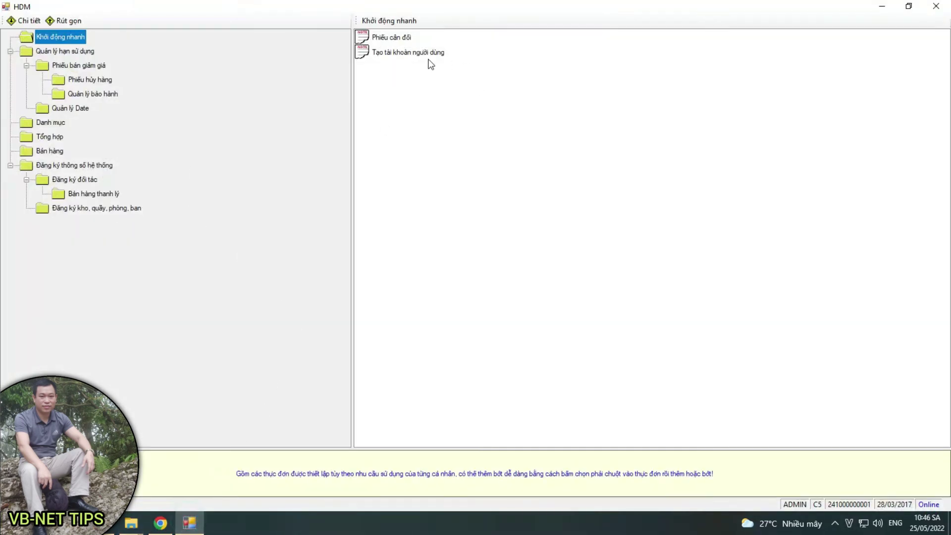
- Try to open "Tạo tài khoản người dùng" in HDM, and exit HDM with all its child windows
{"action": "left_click", "coordinate": [414, 55]}
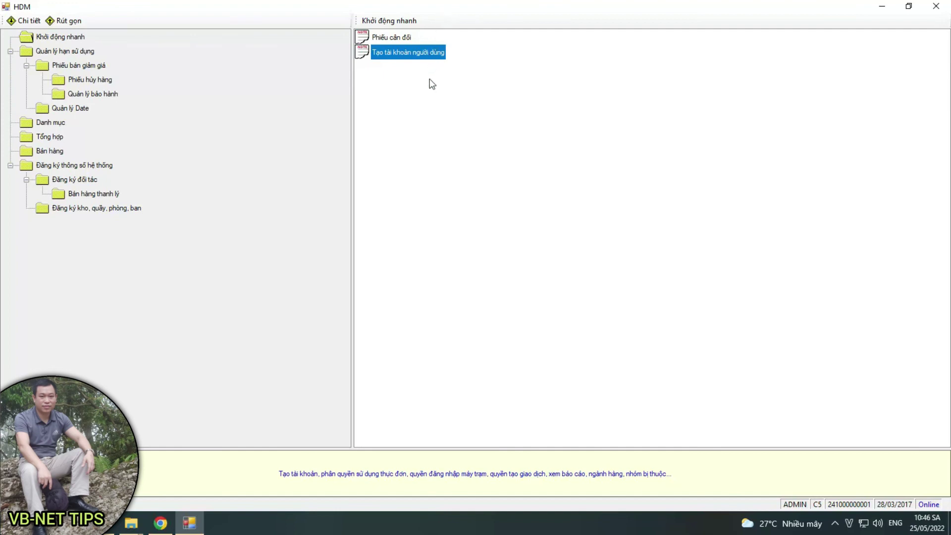
{"action": "left_click", "coordinate": [426, 148]}
{"action": "left_click", "coordinate": [414, 51]}
{"action": "left_click", "coordinate": [935, 6]}
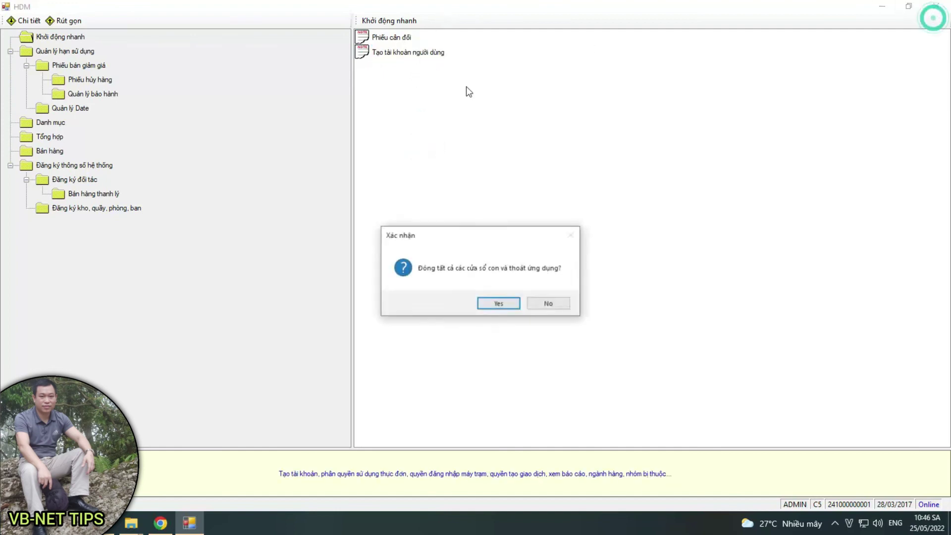
{"action": "left_click", "coordinate": [497, 304]}
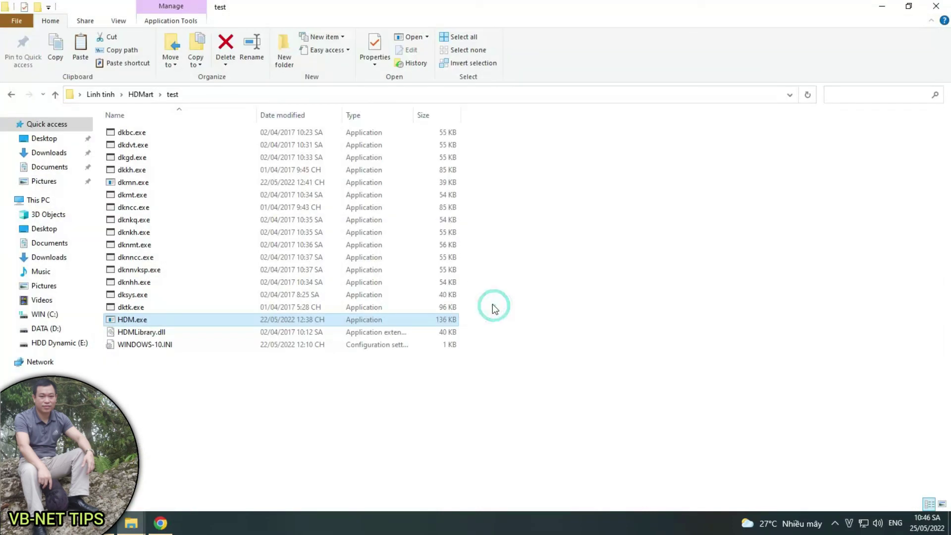
- Relaunch HDM.exe, log in and open the "Tạo tài khoản người dùng" form
{"action": "double_click", "coordinate": [128, 320]}
{"action": "left_click", "coordinate": [501, 285]}
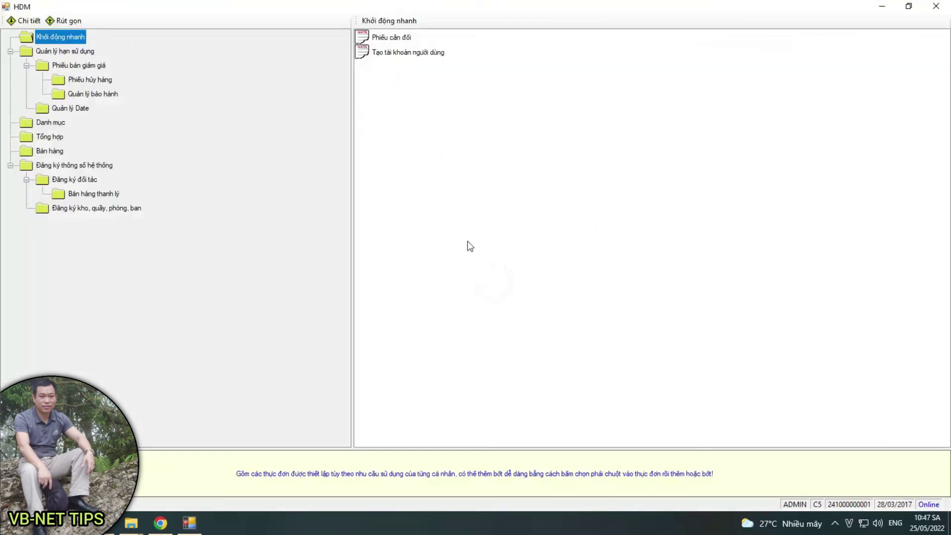
{"action": "left_click", "coordinate": [424, 58]}
{"action": "double_click", "coordinate": [425, 56]}
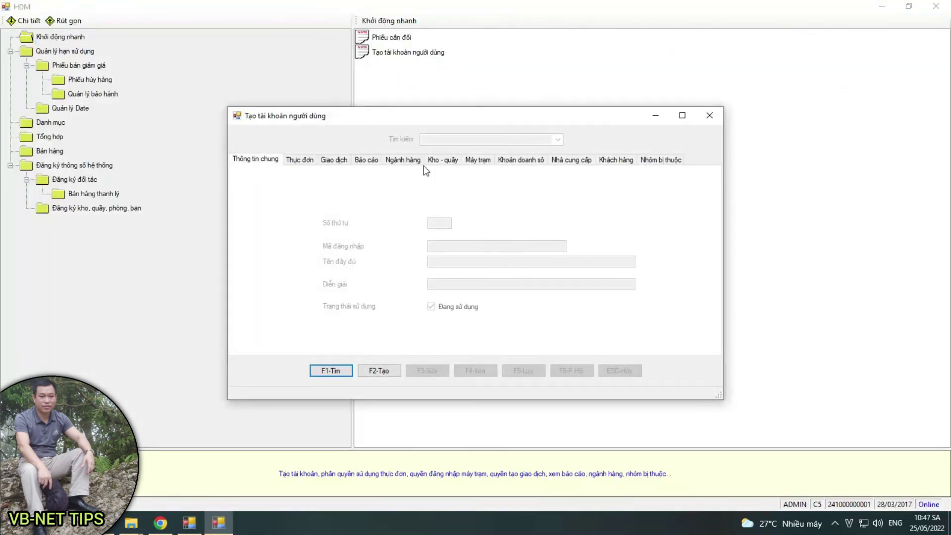
- Check the account form's layout maximized and restored, and close it, leaving HDM minimized
{"action": "double_click", "coordinate": [270, 116]}
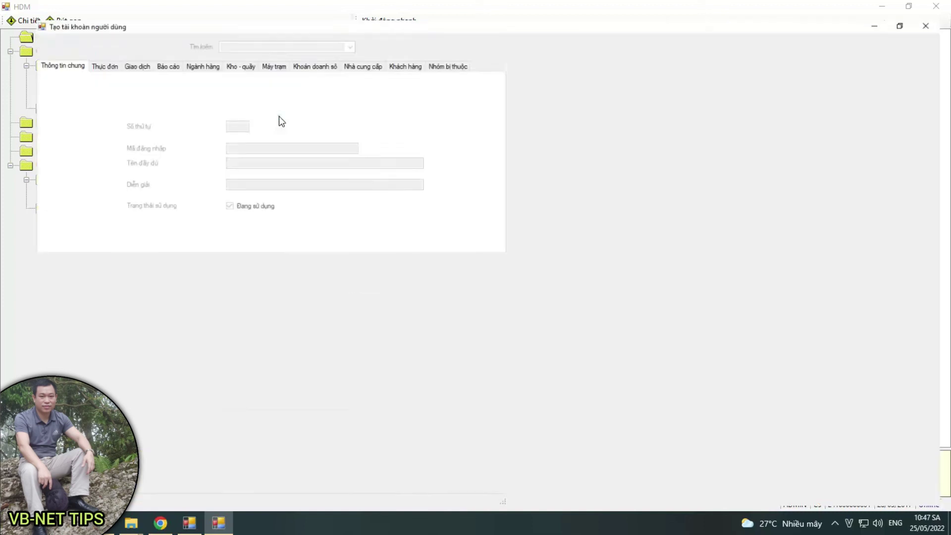
{"action": "double_click", "coordinate": [76, 8]}
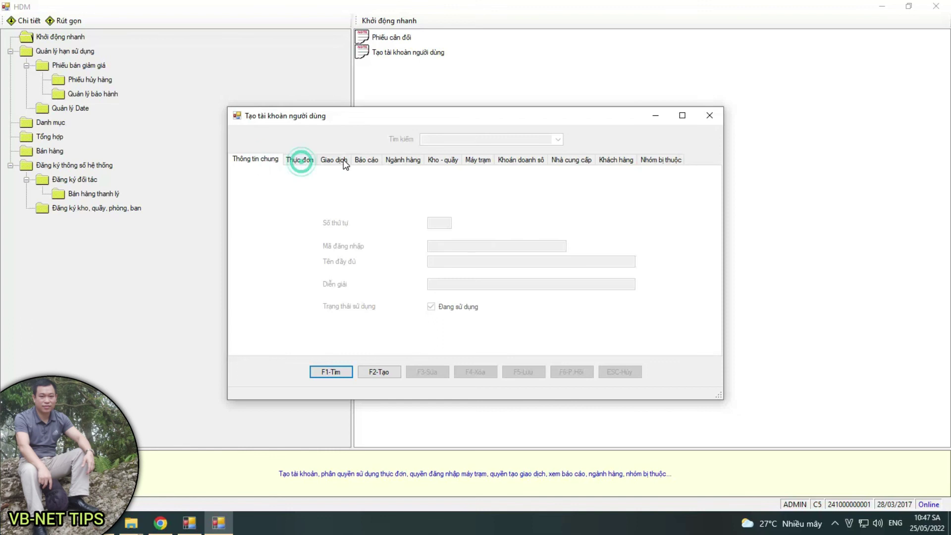
{"action": "left_click", "coordinate": [709, 115]}
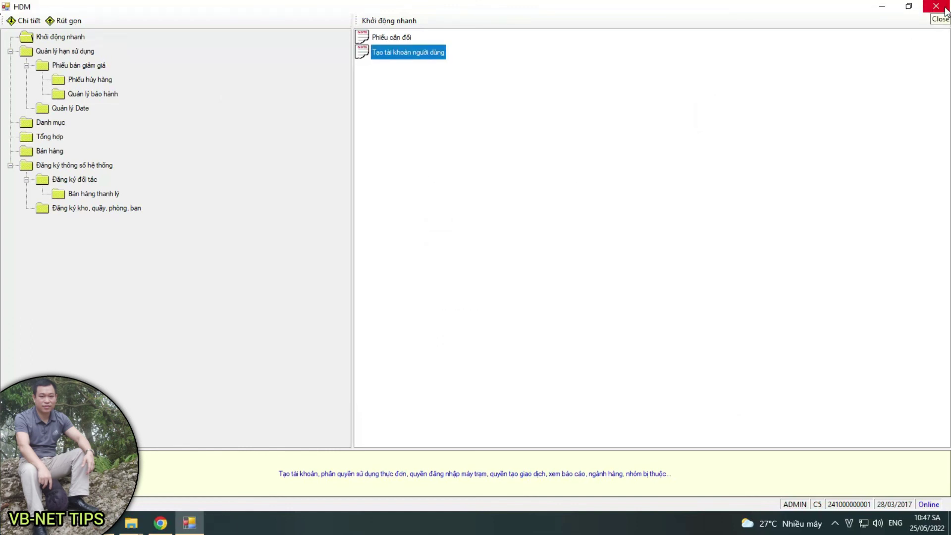
{"action": "left_click", "coordinate": [881, 7]}
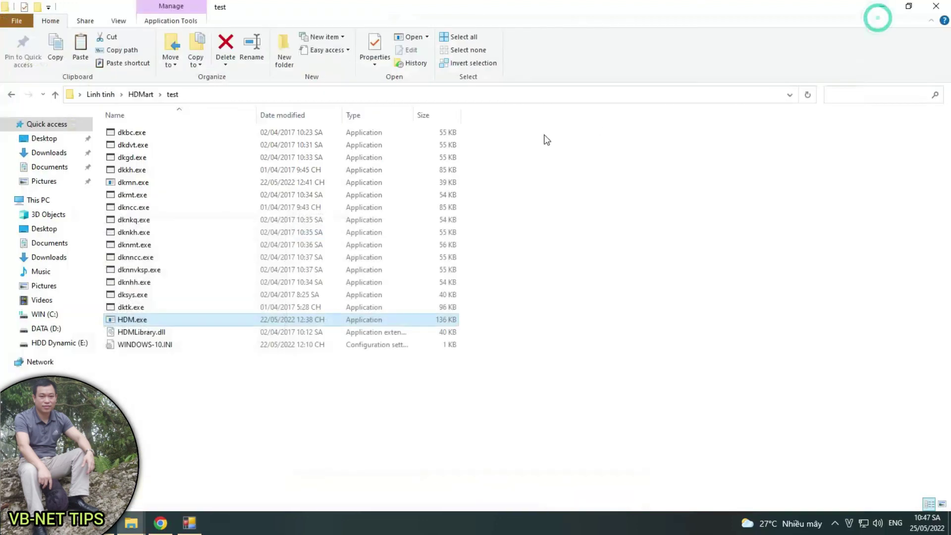
- Switch to Google Translate in Chrome and translate the Vietnamese phrase "vẫn là tiếng việt nam" into English
{"action": "left_click", "coordinate": [160, 523]}
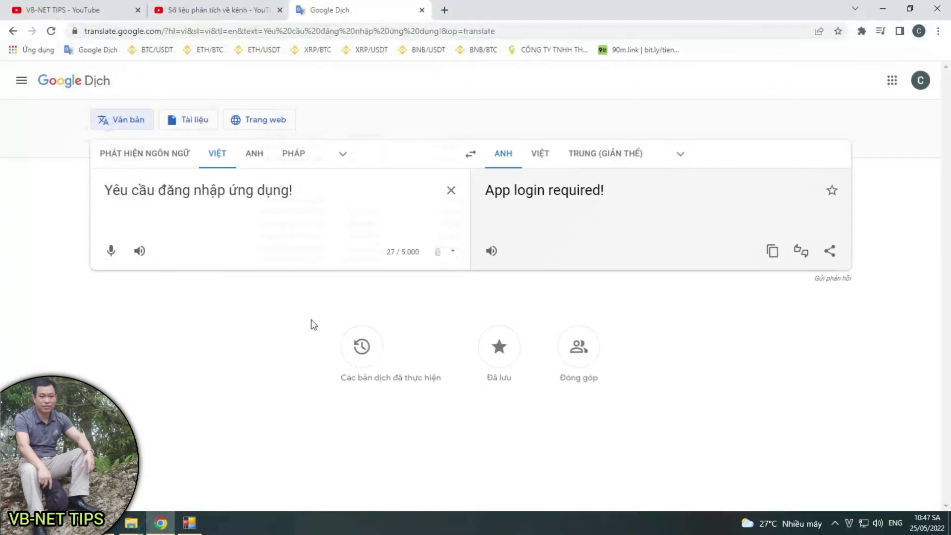
{"action": "left_click", "coordinate": [451, 190]}
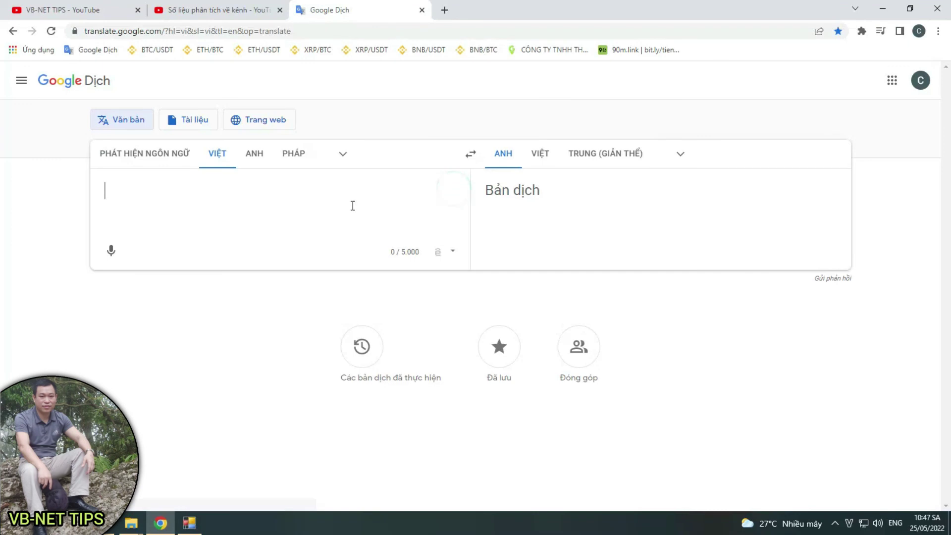
{"action": "type", "text": "vẫn "}
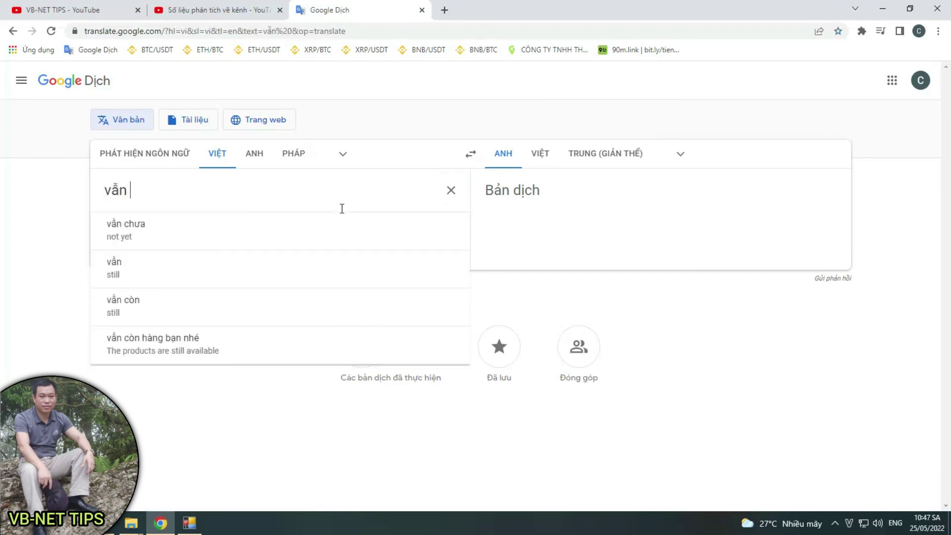
{"action": "type", "text": "là ng"}
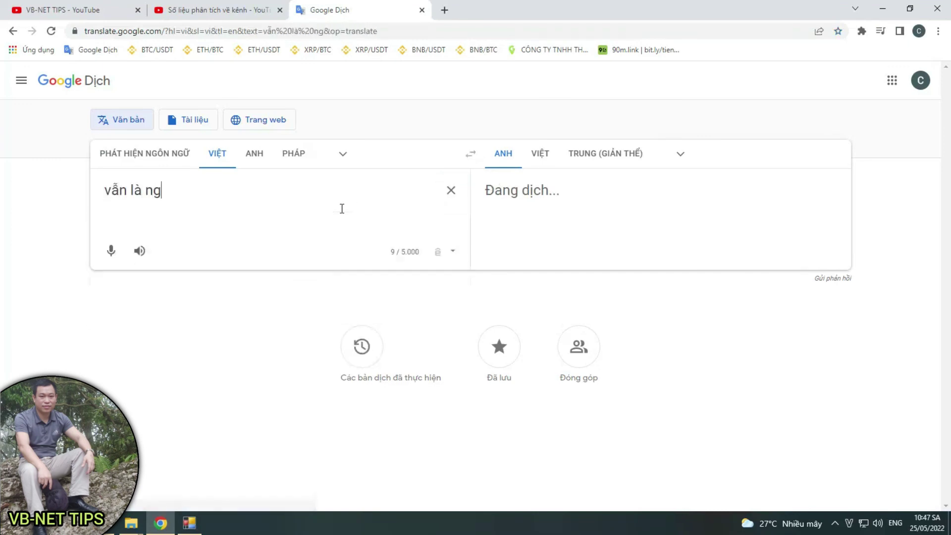
{"action": "key", "text": "BackSpace"}
{"action": "key", "text": "BackSpace"}
{"action": "type", "text": "tiếng v"}
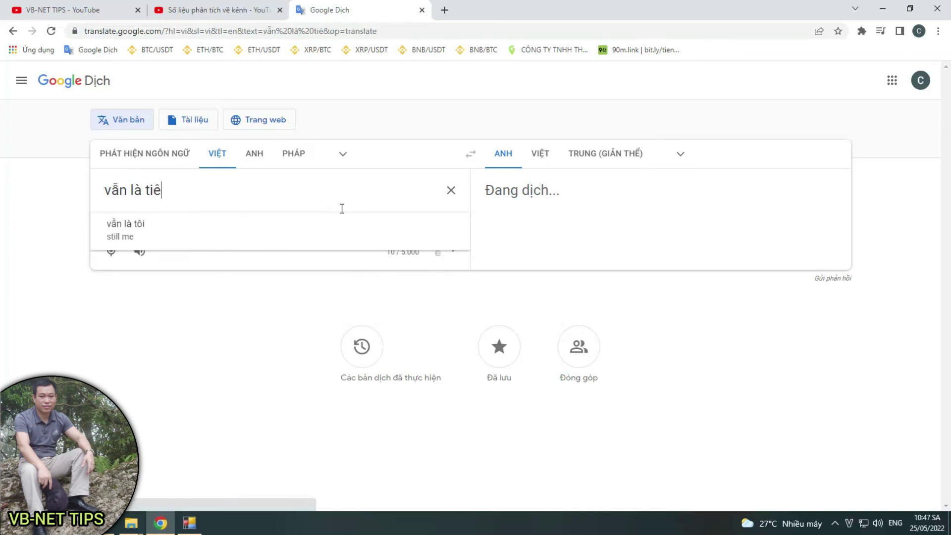
{"action": "type", "text": "iệt n"}
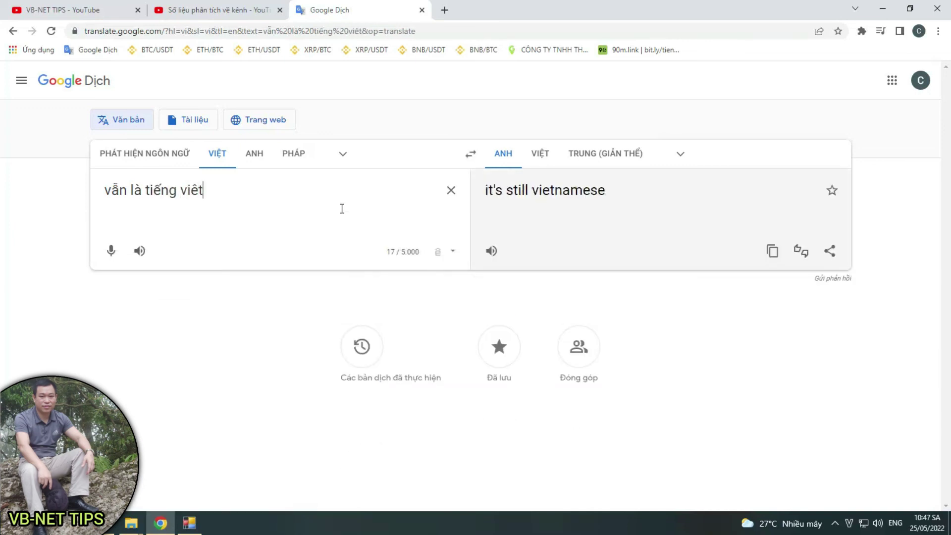
{"action": "type", "text": "am"}
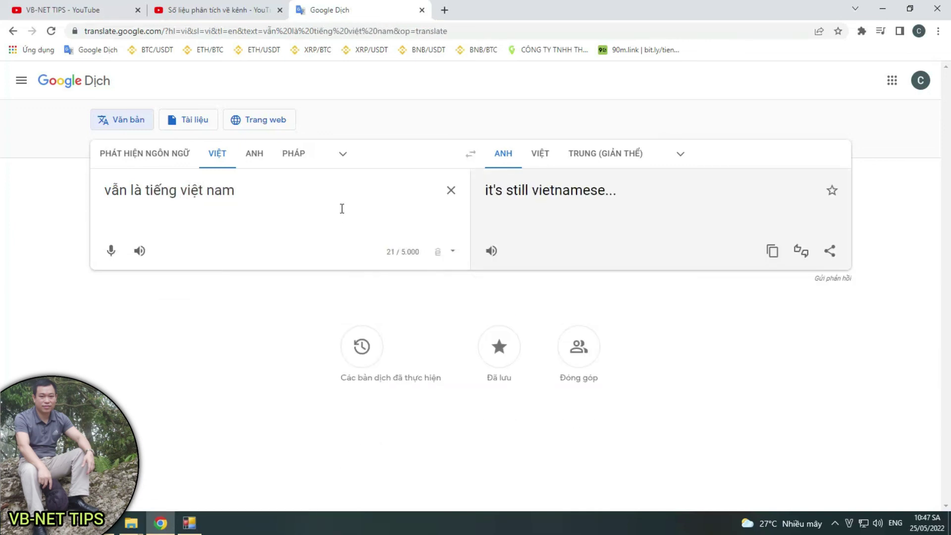
{"action": "left_click", "coordinate": [883, 9]}
- Return to HDM, open the "Tạo tài khoản người dùng" form and check the language of its tab captions
{"action": "double_click", "coordinate": [132, 319]}
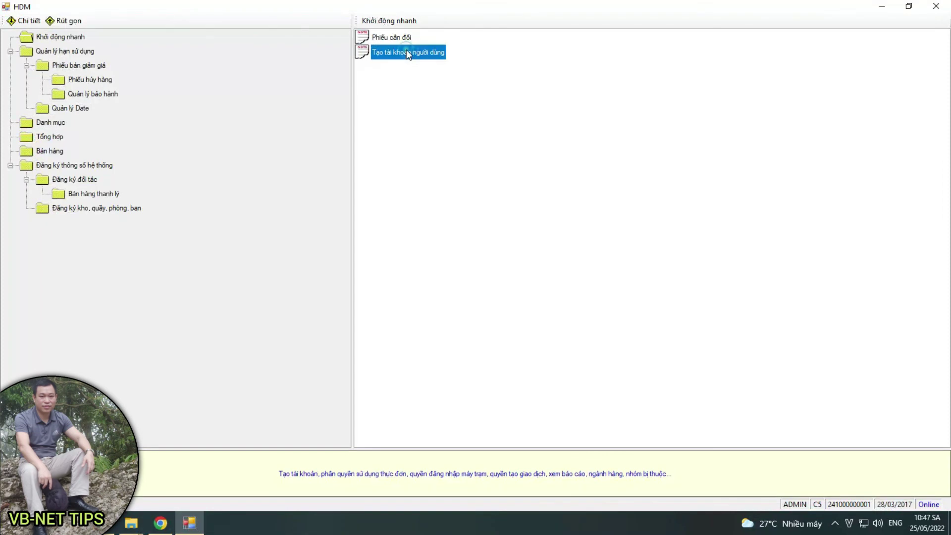
{"action": "left_click", "coordinate": [312, 160]}
{"action": "left_click", "coordinate": [342, 160]}
{"action": "left_click", "coordinate": [304, 161]}
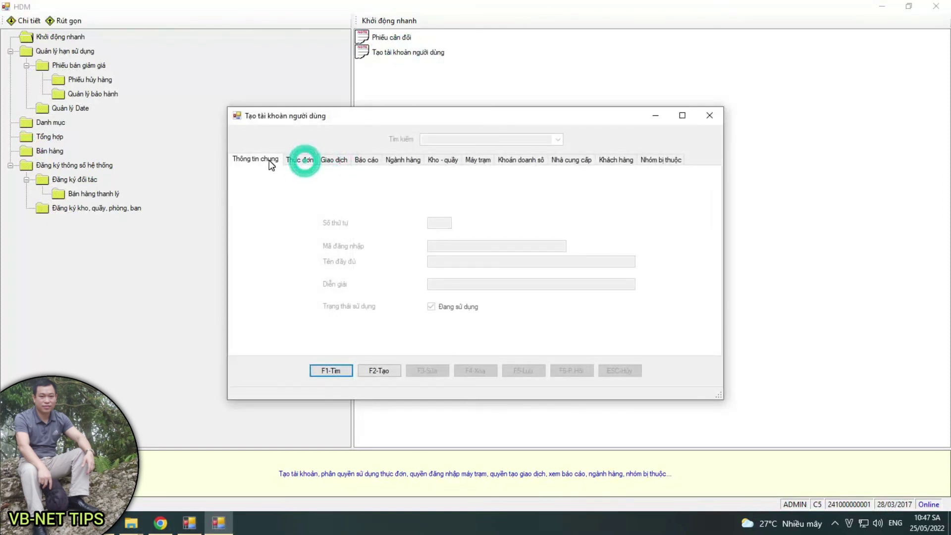
- Load the first account for editing, check its "Thực đơn", "Giao dịch" and "Báo cáo" tabs, and close the form
{"action": "left_click", "coordinate": [332, 369]}
{"action": "left_click", "coordinate": [454, 154]}
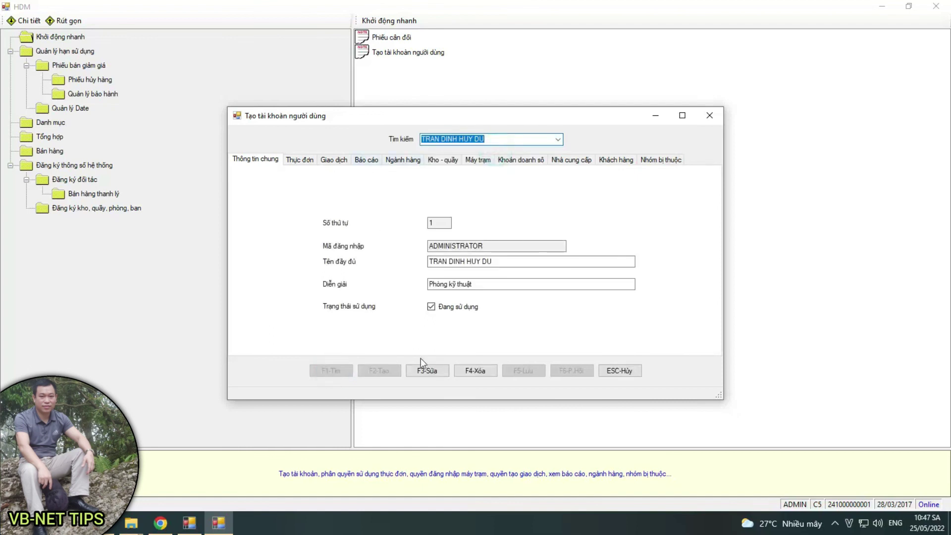
{"action": "left_click", "coordinate": [425, 370]}
{"action": "left_click", "coordinate": [299, 161]}
{"action": "left_click", "coordinate": [333, 159]}
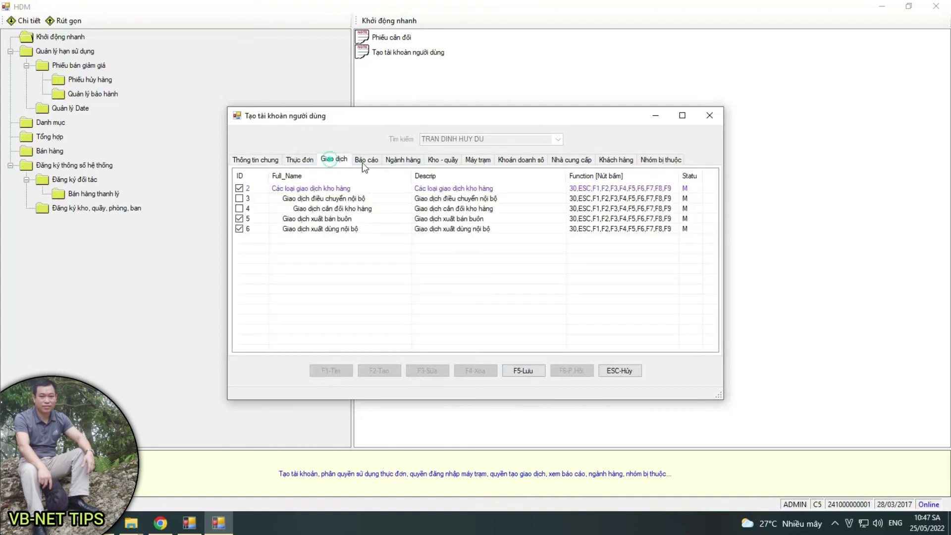
{"action": "left_click", "coordinate": [366, 160]}
{"action": "left_click", "coordinate": [711, 114]}
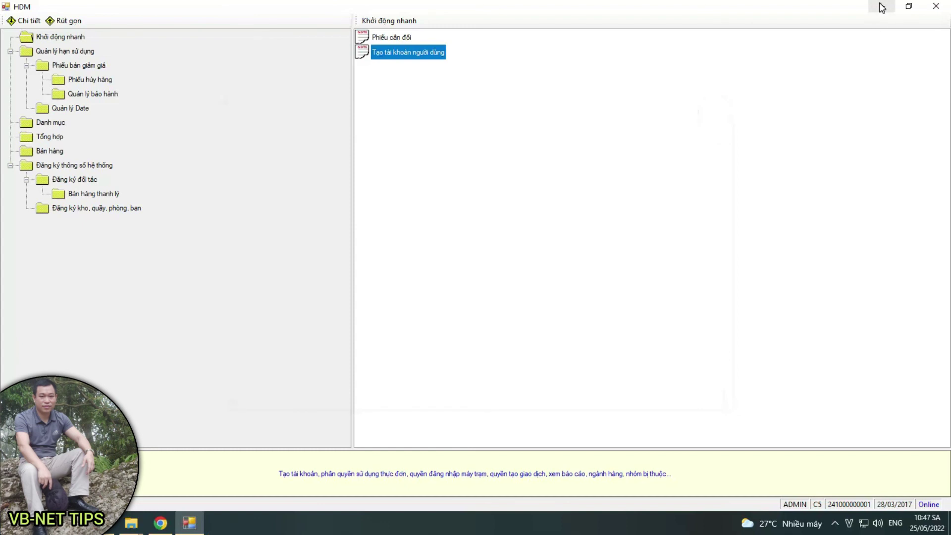
- Return to the HDMart test folder and replace its dktk.exe with the copied Debug build
{"action": "left_click", "coordinate": [882, 6]}
{"action": "left_click", "coordinate": [203, 390]}
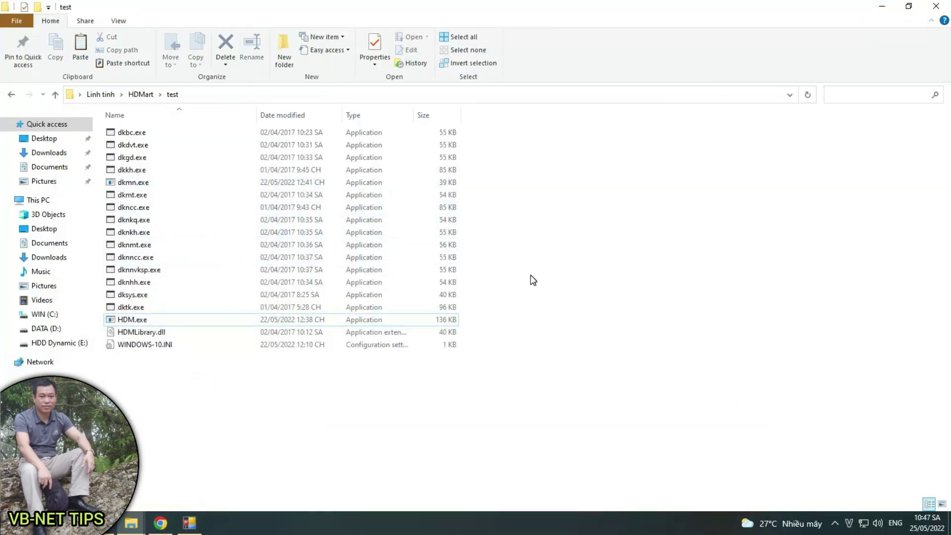
{"action": "right_click", "coordinate": [535, 277]}
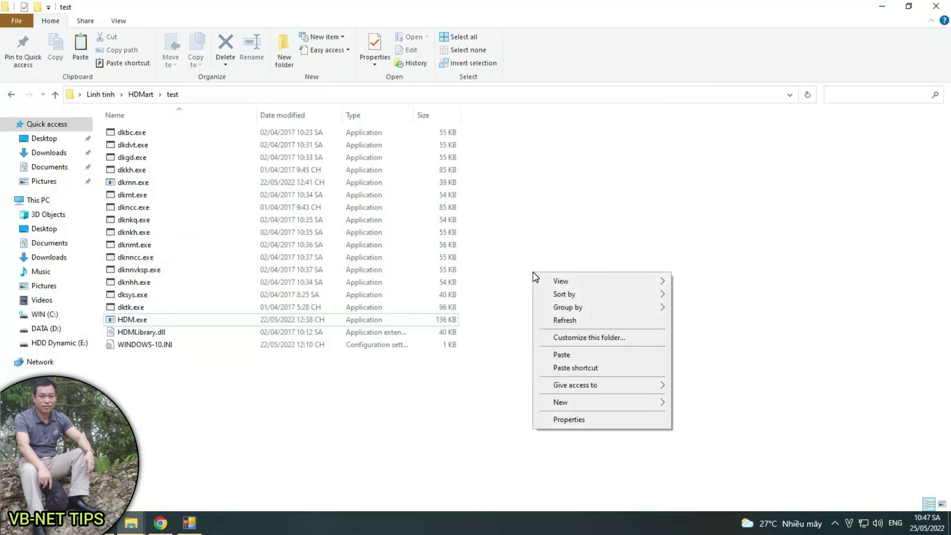
{"action": "left_click", "coordinate": [562, 355]}
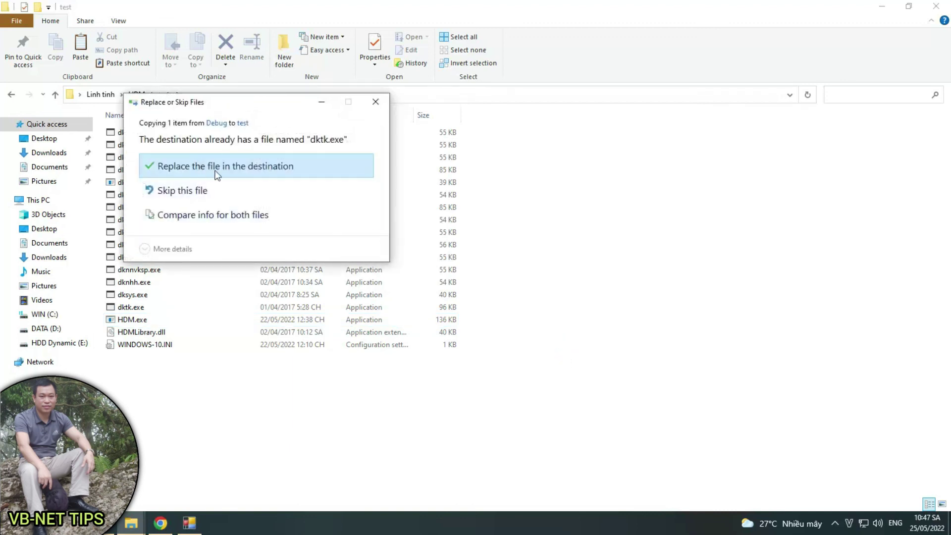
{"action": "left_click", "coordinate": [209, 168]}
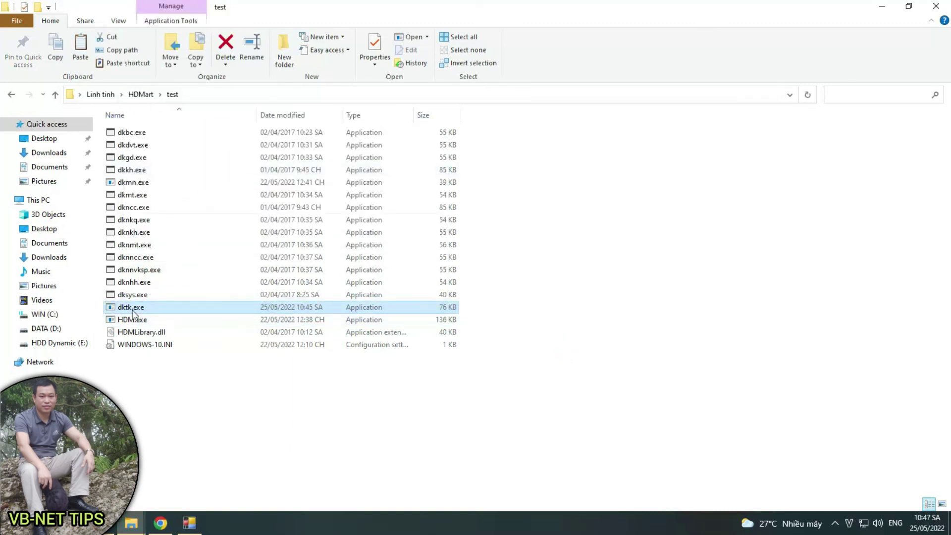
- Launch HDM.exe from the test folder, log in and open the "Tạo tài khoản người dùng" form
{"action": "left_click", "coordinate": [148, 320]}
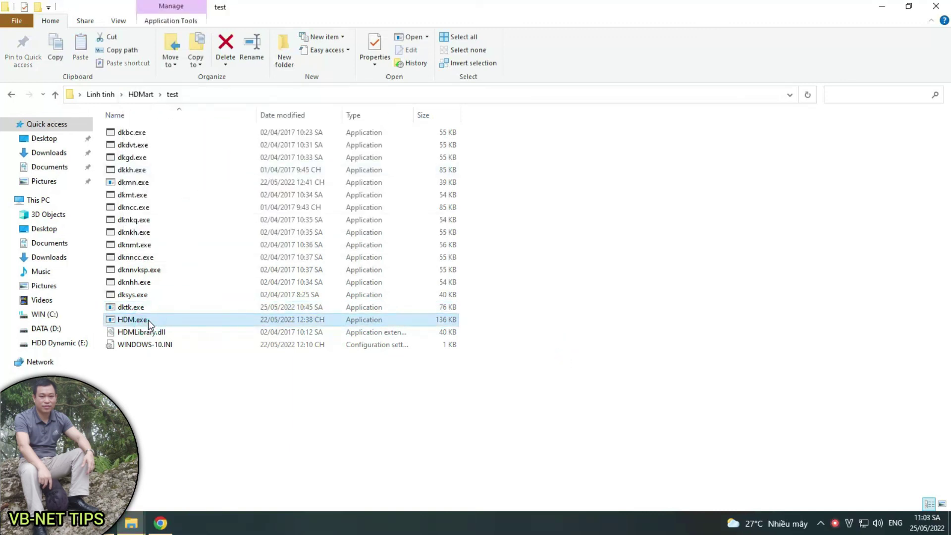
{"action": "double_click", "coordinate": [148, 320]}
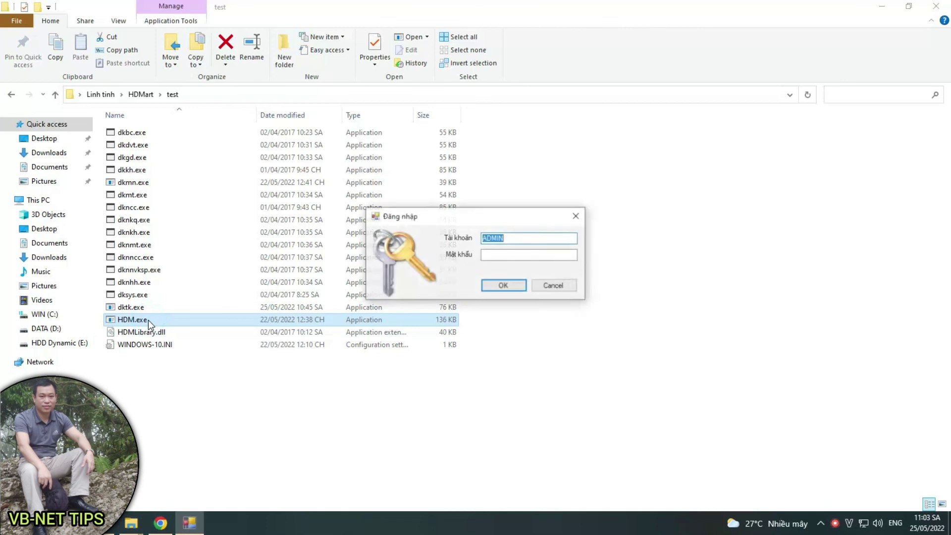
{"action": "left_click", "coordinate": [500, 282]}
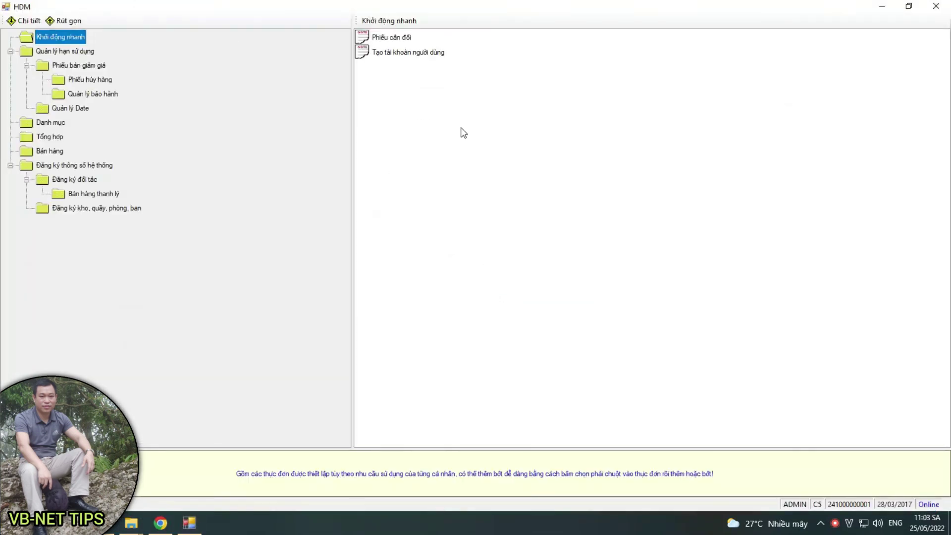
{"action": "double_click", "coordinate": [409, 53]}
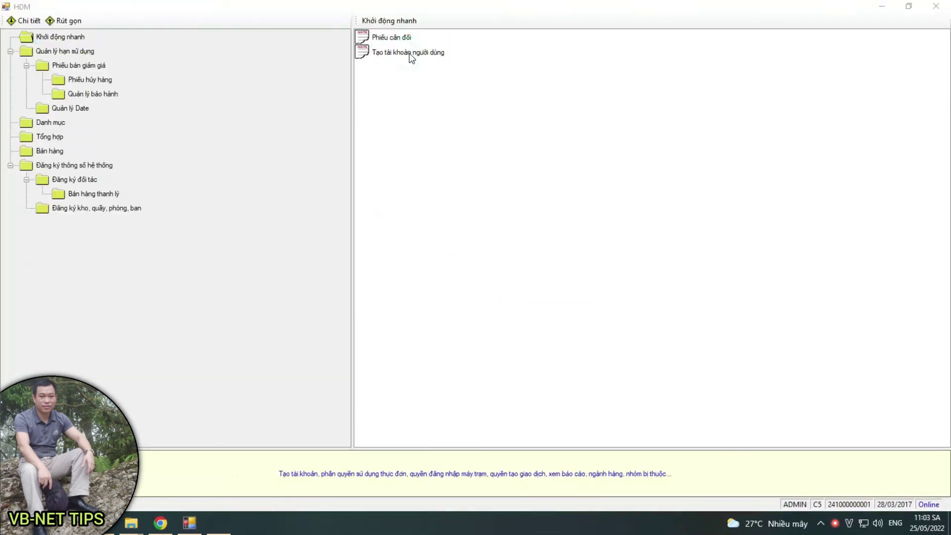
- Examine the account form's tab captions from General through Belonging to the group for the English translation
{"action": "left_click", "coordinate": [242, 158]}
{"action": "left_click", "coordinate": [303, 161]}
{"action": "left_click", "coordinate": [344, 158]}
{"action": "left_click", "coordinate": [366, 160]}
{"action": "left_click", "coordinate": [419, 160]}
{"action": "left_click", "coordinate": [442, 158]}
{"action": "left_click", "coordinate": [470, 158]}
{"action": "left_click", "coordinate": [542, 159]}
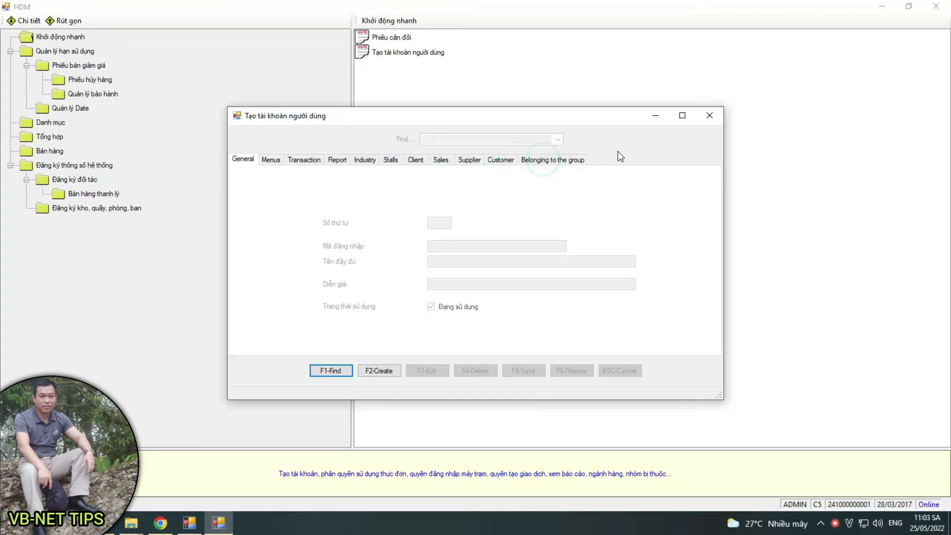
- Find the first user account, put it in edit mode and view its Menus and Transaction permissions
{"action": "left_click", "coordinate": [340, 370]}
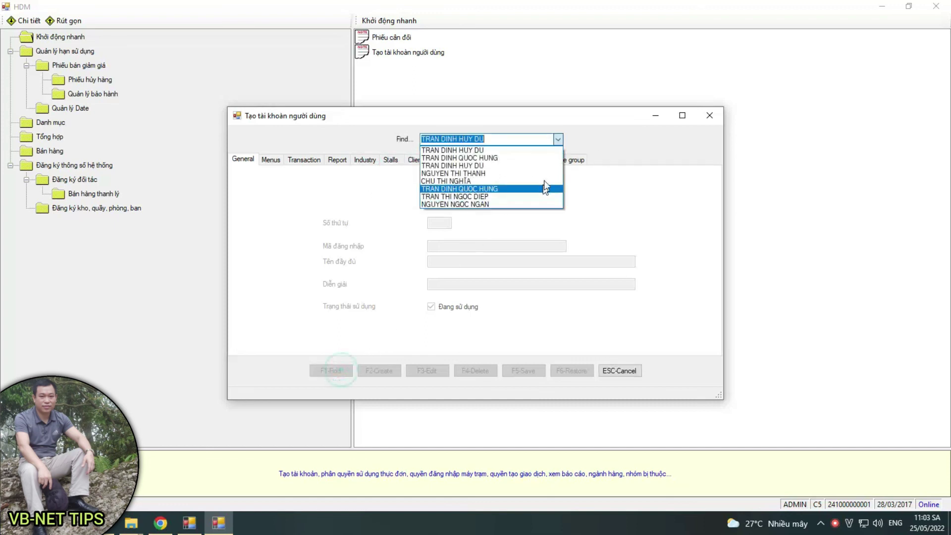
{"action": "left_click", "coordinate": [525, 150]}
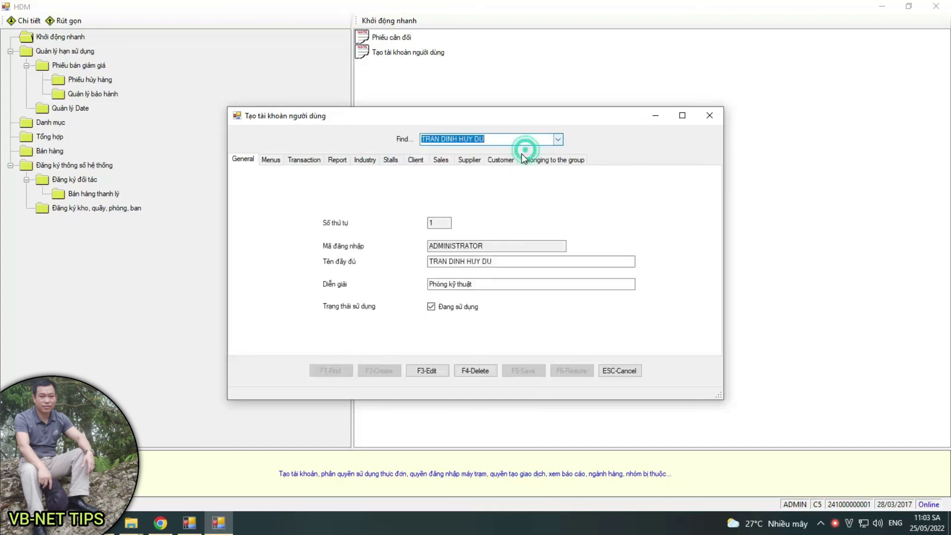
{"action": "left_click", "coordinate": [428, 370]}
{"action": "left_click", "coordinate": [272, 159]}
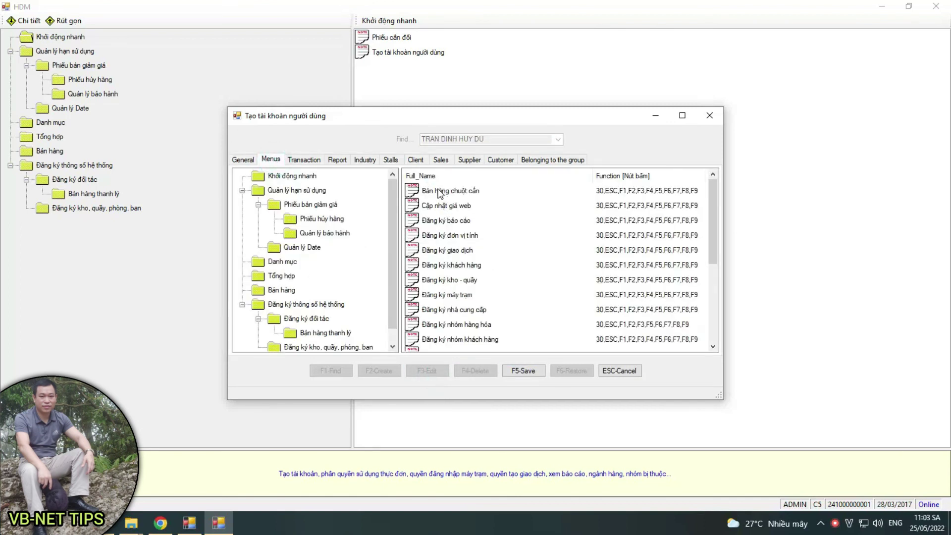
{"action": "left_click", "coordinate": [313, 161]}
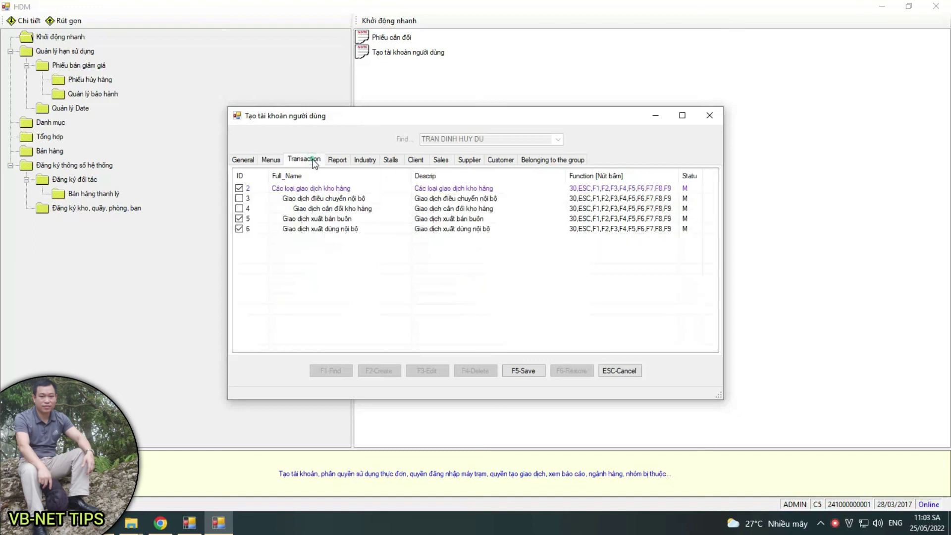
- Toggle the account's permission for the "Bán hàng chuột cắn" menu item off and back on
{"action": "left_click", "coordinate": [273, 161]}
{"action": "double_click", "coordinate": [441, 191]}
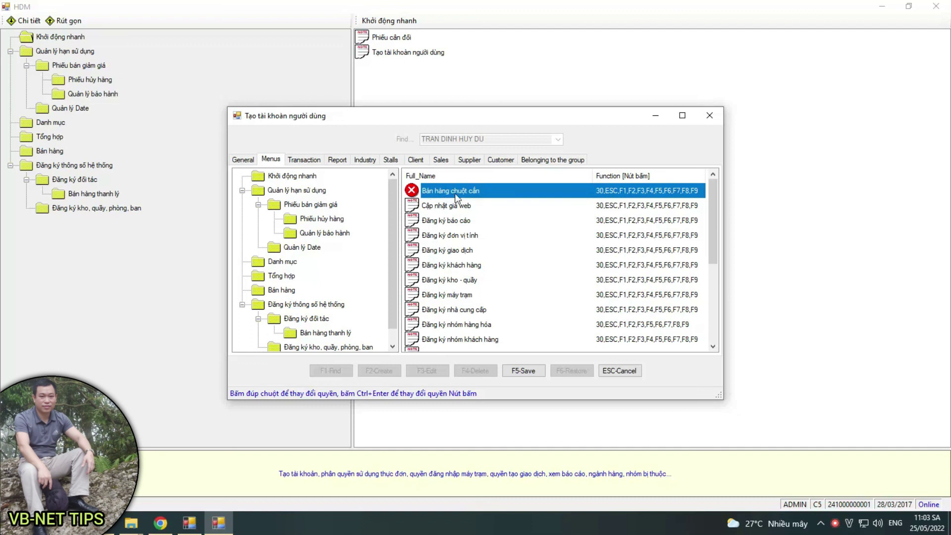
{"action": "double_click", "coordinate": [455, 193]}
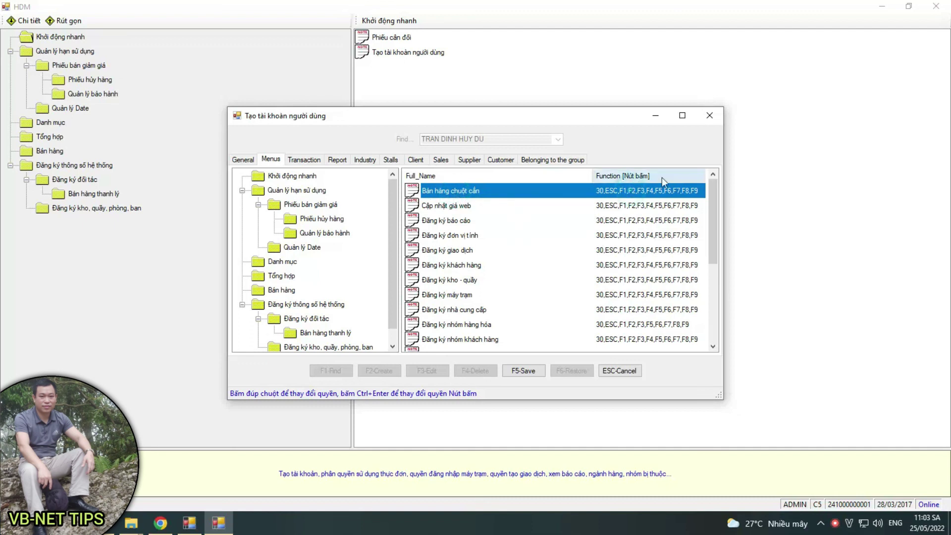
- Try removing the trailing "8,F9" from the function codes of "Bán hàng chuột cắn", and discard the edit
{"action": "key", "text": "ctrl+Return"}
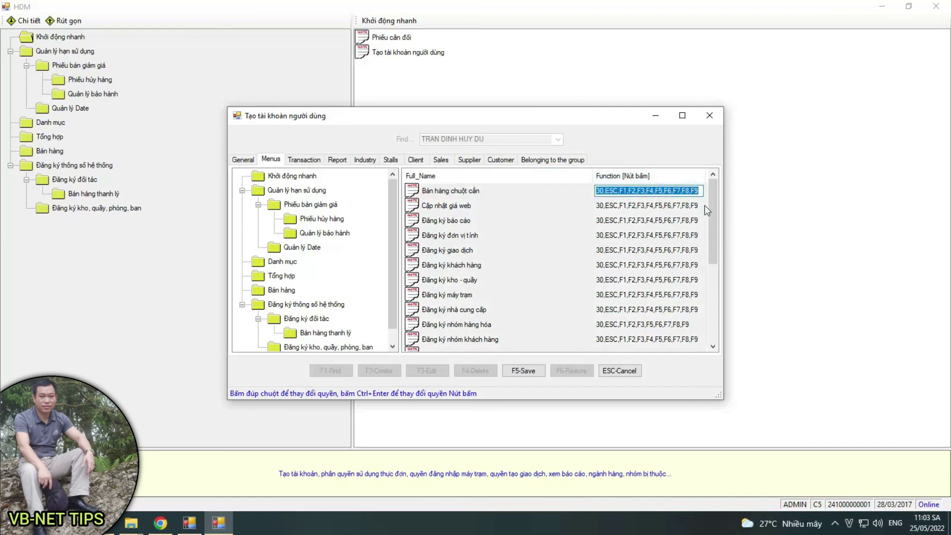
{"action": "left_click", "coordinate": [699, 191]}
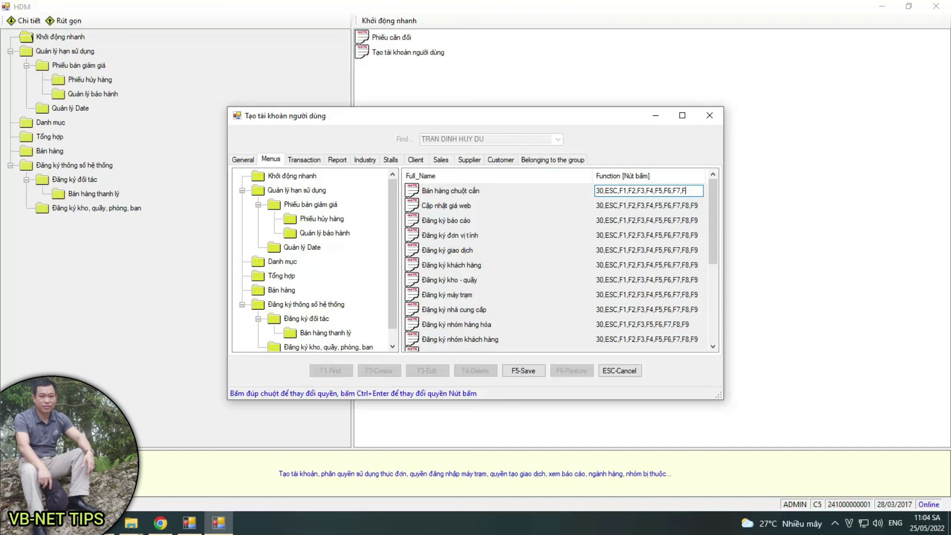
{"action": "key", "text": "Escape"}
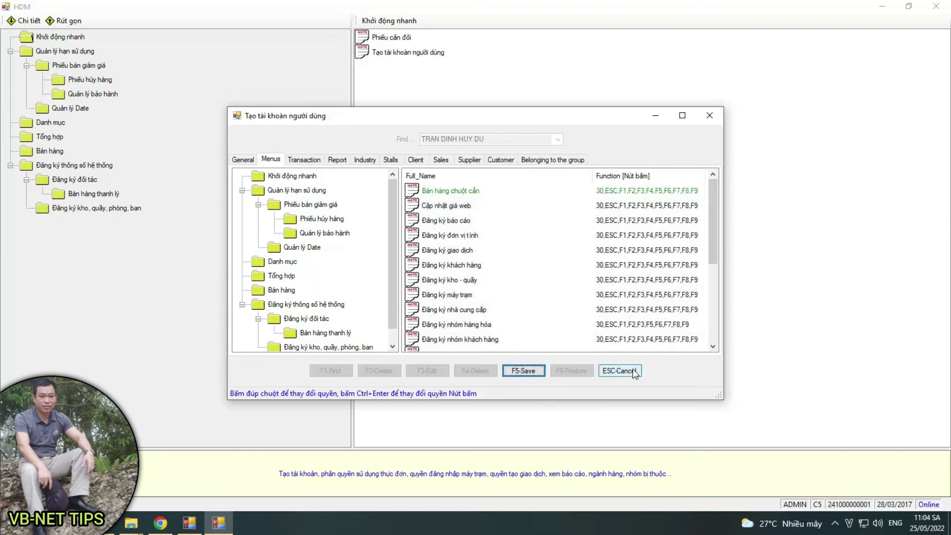
- Try replacing the trailing "F8,F9" with "F1" in the function codes of the transaction "Các loại giao dịch kho hàng", and discard the edit
{"action": "left_click", "coordinate": [314, 161]}
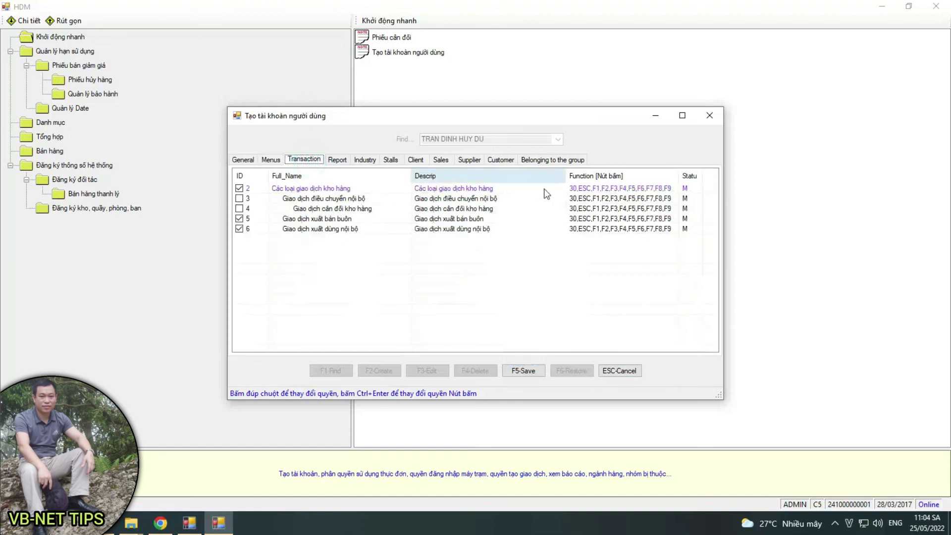
{"action": "left_click", "coordinate": [591, 190]}
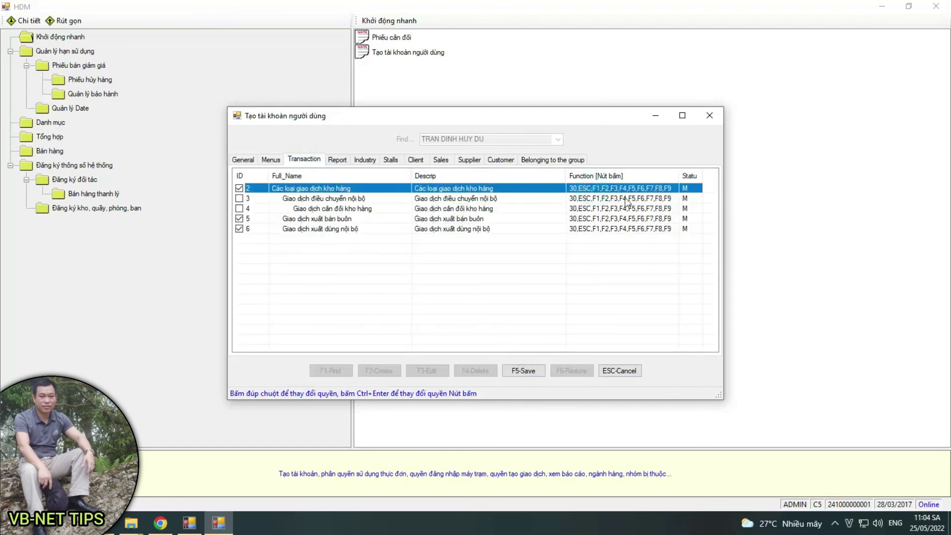
{"action": "key", "text": "ctrl+Return"}
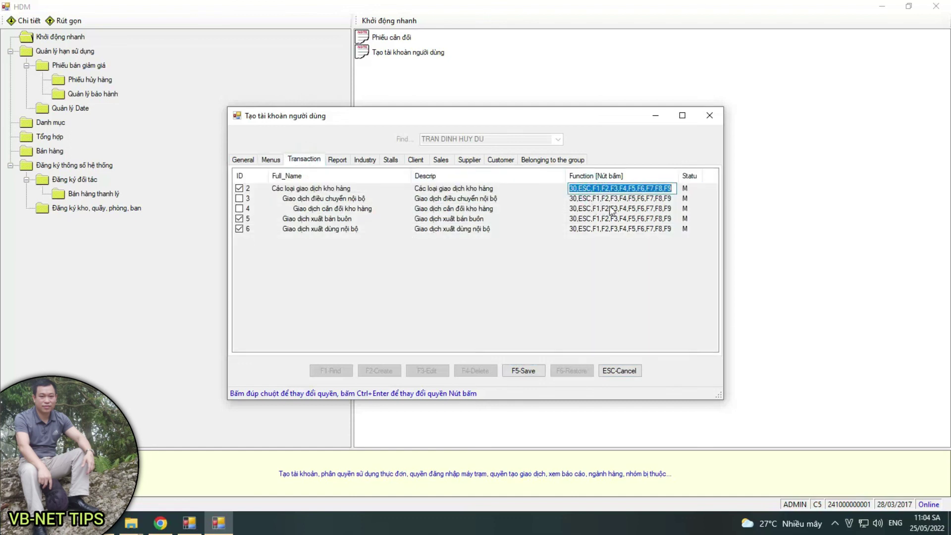
{"action": "left_click", "coordinate": [659, 188]}
{"action": "double_click", "coordinate": [669, 188]}
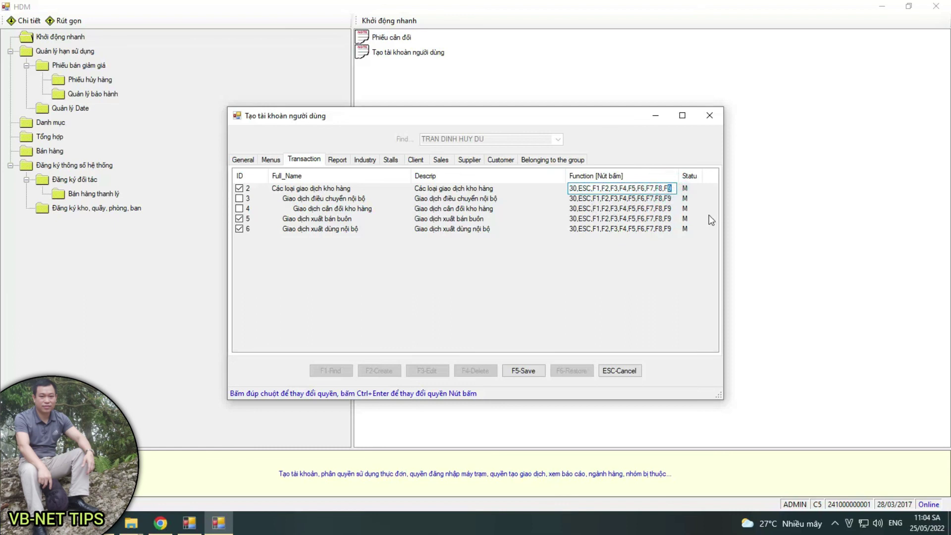
{"action": "key", "text": "BackSpace"}
{"action": "key", "text": "BackSpace"}
{"action": "key", "text": "BackSpace"}
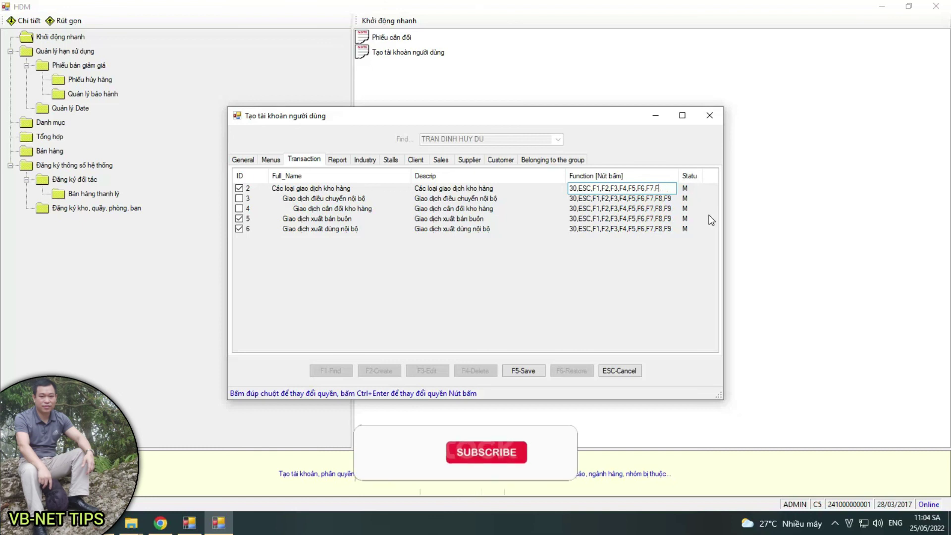
{"action": "type", "text": "1"}
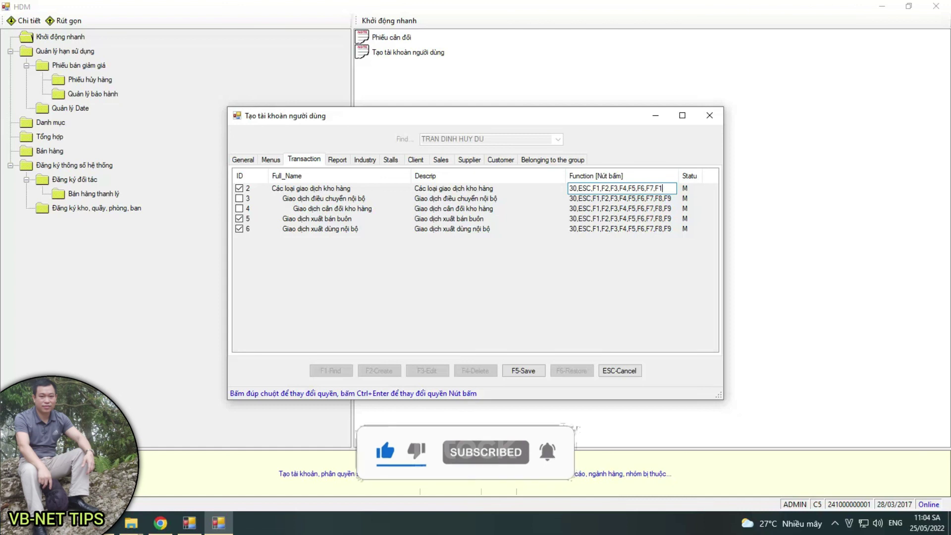
{"action": "key", "text": "Escape"}
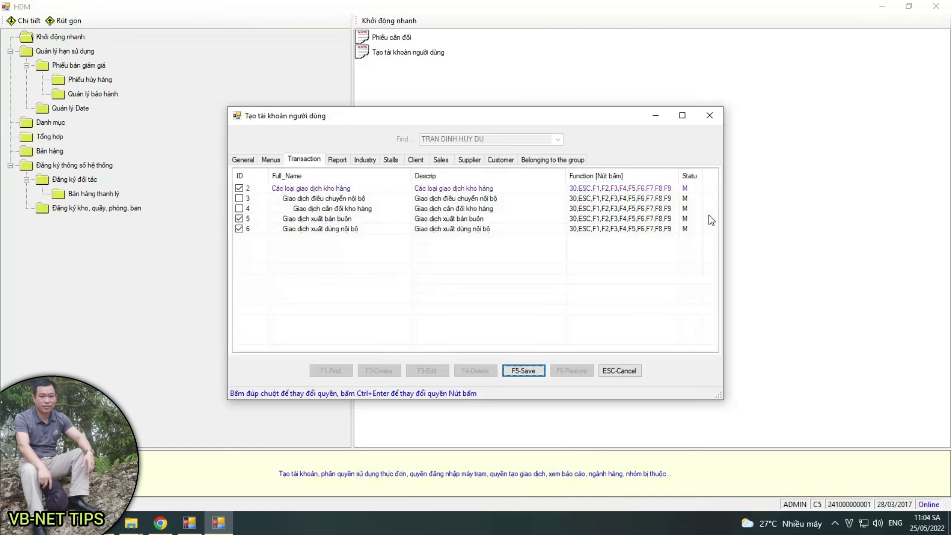
- Examine the account's Report, Industry, Stalls, Client, Sales, Supplier and Customer permission lists, selecting an entry in each
{"action": "left_click", "coordinate": [338, 160]}
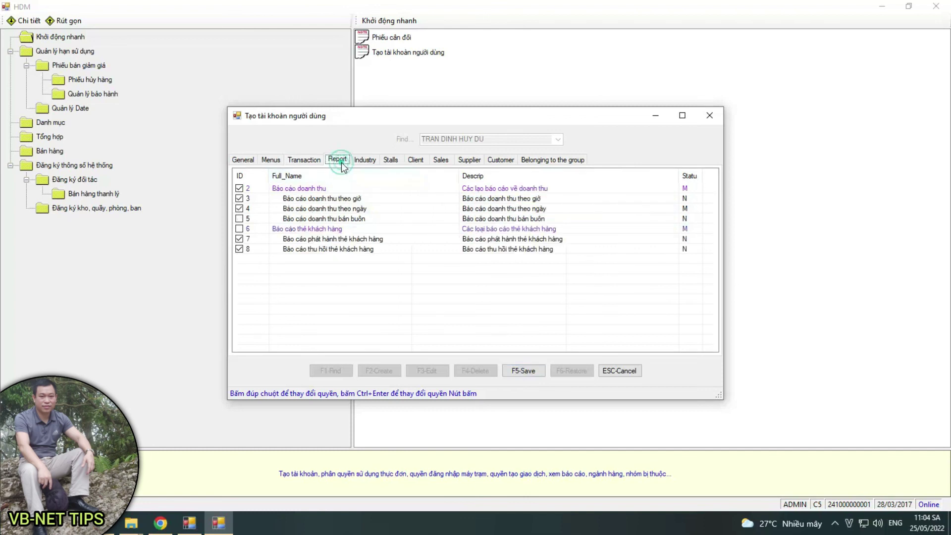
{"action": "left_click", "coordinate": [324, 199]}
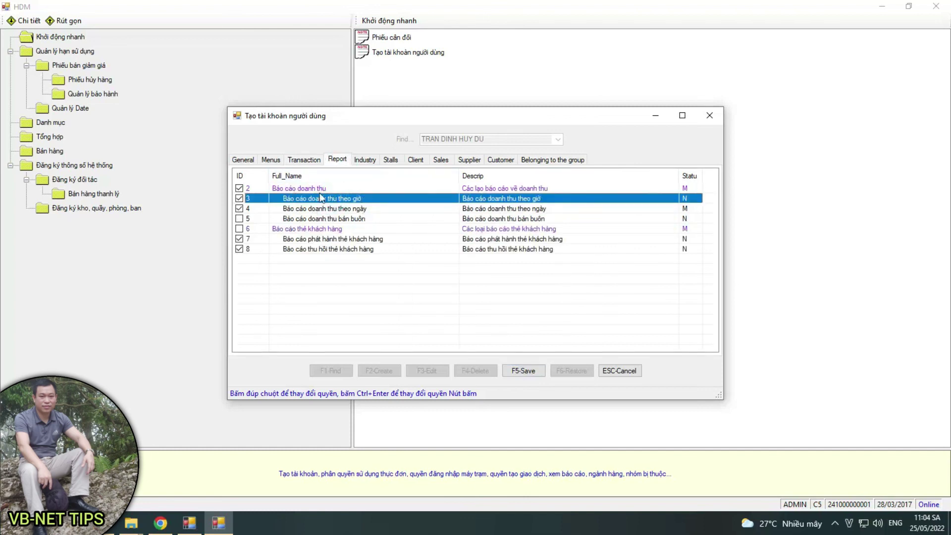
{"action": "left_click", "coordinate": [365, 159]}
{"action": "left_click", "coordinate": [327, 198]}
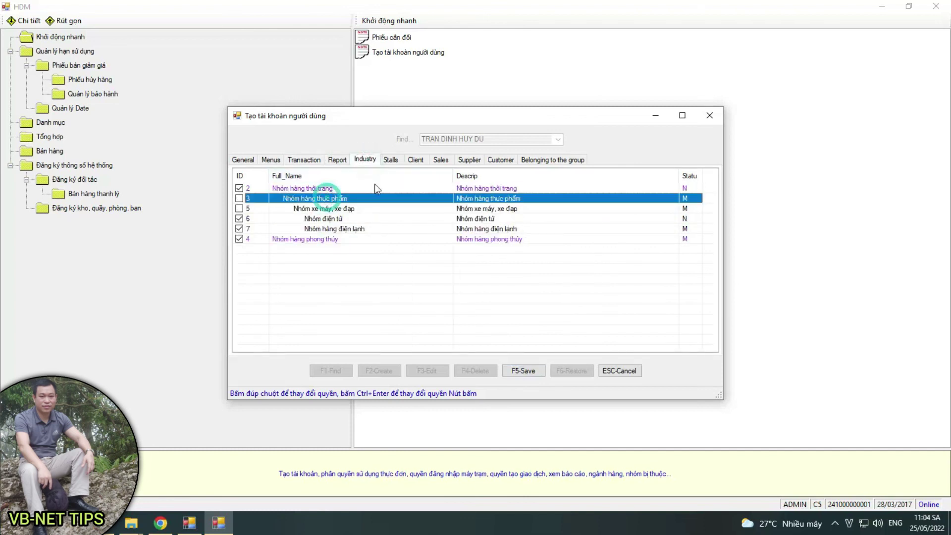
{"action": "left_click", "coordinate": [391, 160]}
{"action": "left_click", "coordinate": [345, 208]}
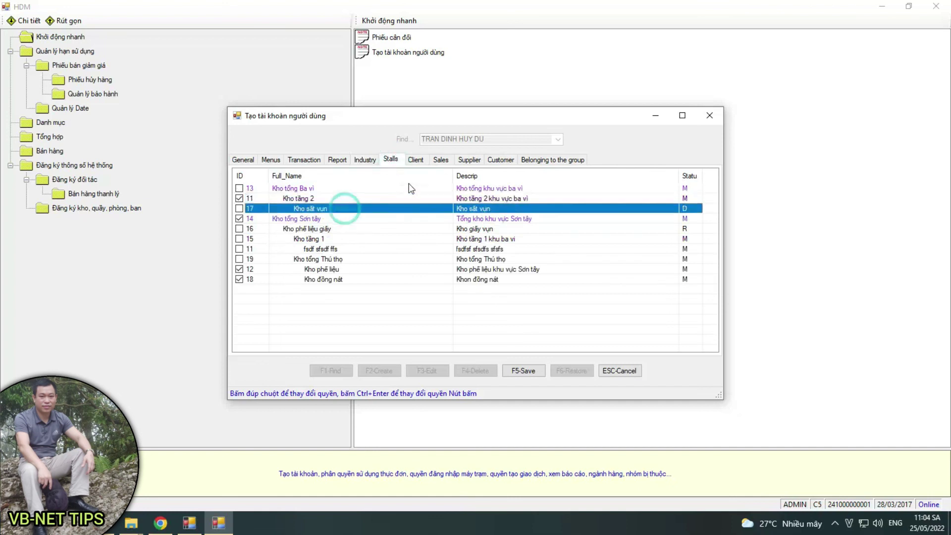
{"action": "left_click", "coordinate": [416, 160]}
{"action": "left_click", "coordinate": [365, 200]}
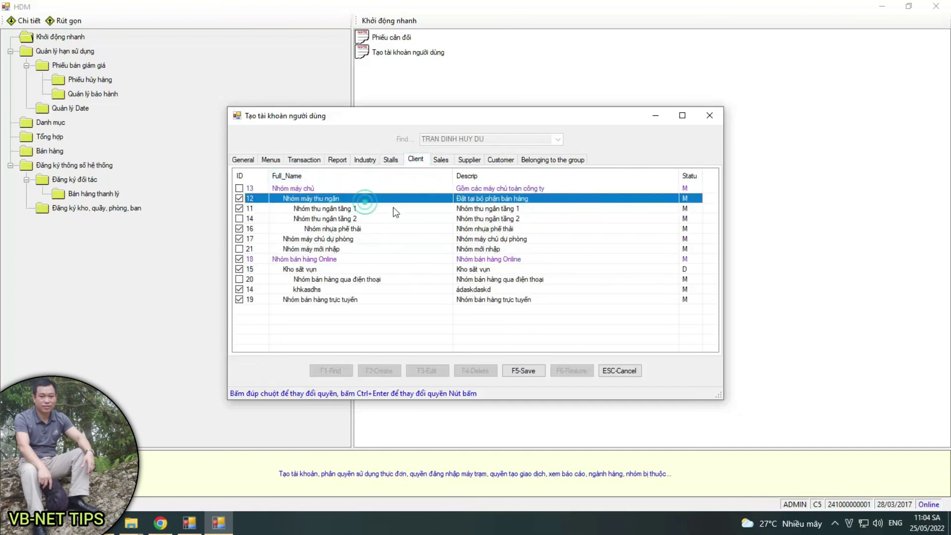
{"action": "left_click", "coordinate": [441, 159]}
{"action": "left_click", "coordinate": [412, 188]}
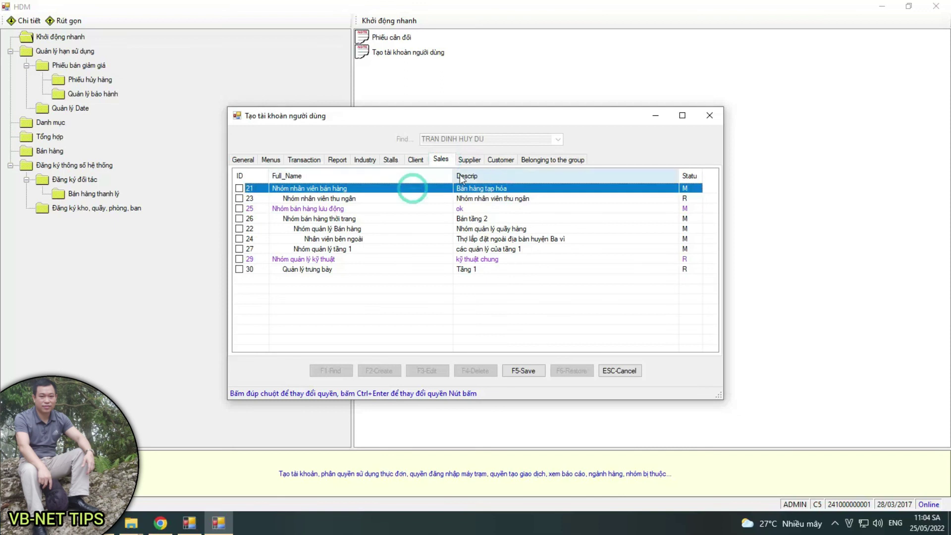
{"action": "left_click", "coordinate": [469, 159]}
{"action": "left_click", "coordinate": [423, 199]}
{"action": "left_click", "coordinate": [499, 159]}
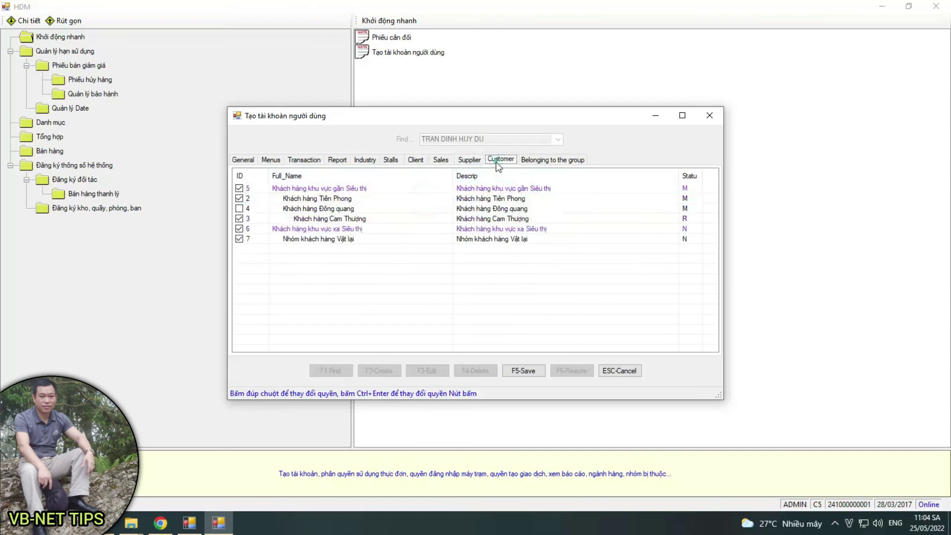
{"action": "left_click", "coordinate": [380, 199]}
- Try adding the account to the ADMIN1 and ADMIN2 groups, cancel the account edit and close the account form
{"action": "left_click", "coordinate": [535, 160]}
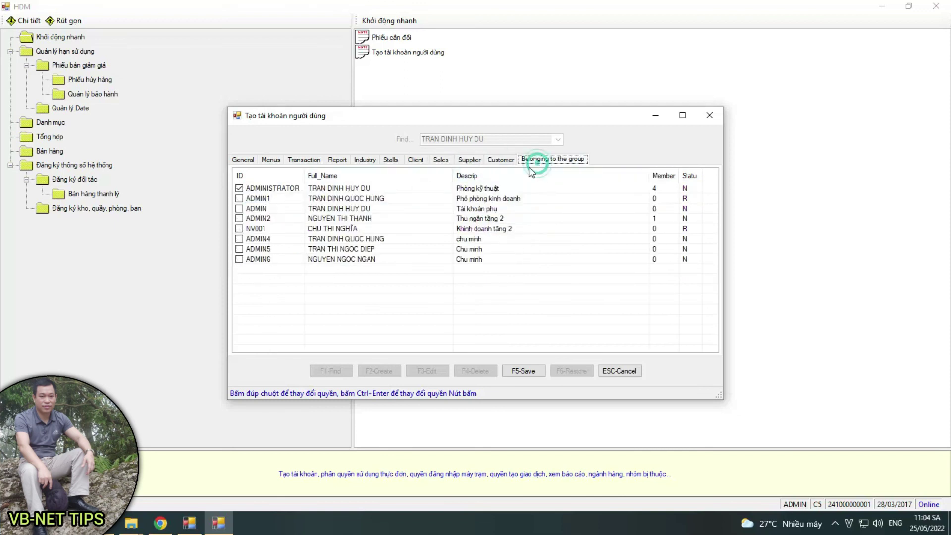
{"action": "left_click", "coordinate": [242, 198]}
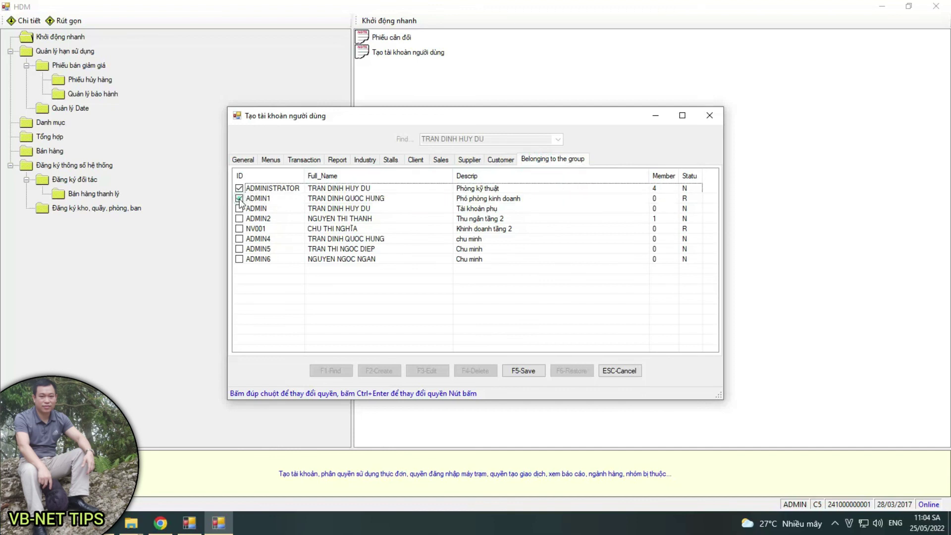
{"action": "left_click", "coordinate": [239, 218]}
{"action": "left_click", "coordinate": [631, 370]}
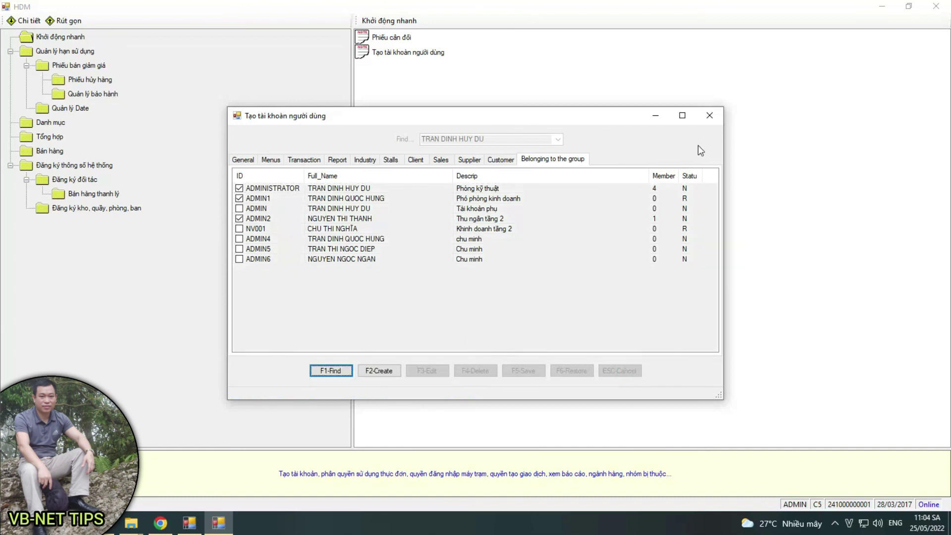
{"action": "left_click", "coordinate": [712, 117]}
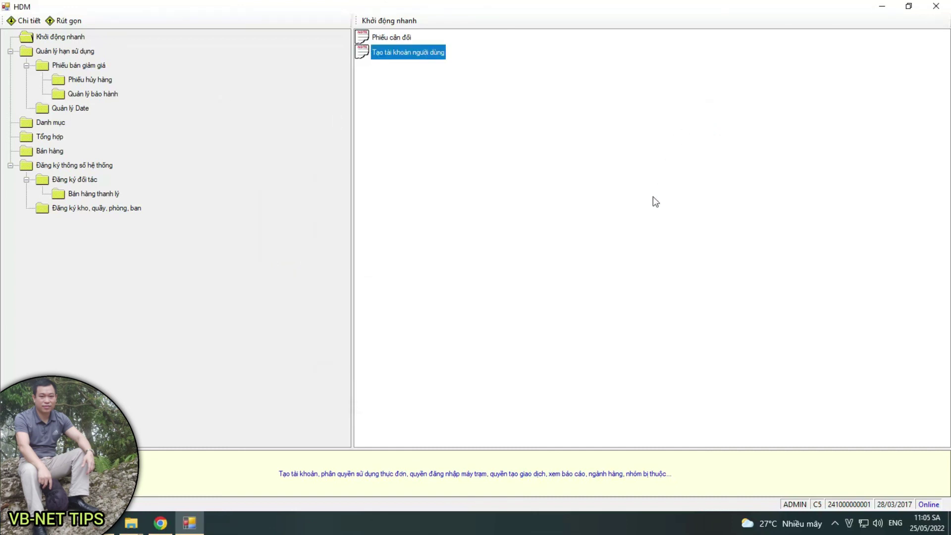